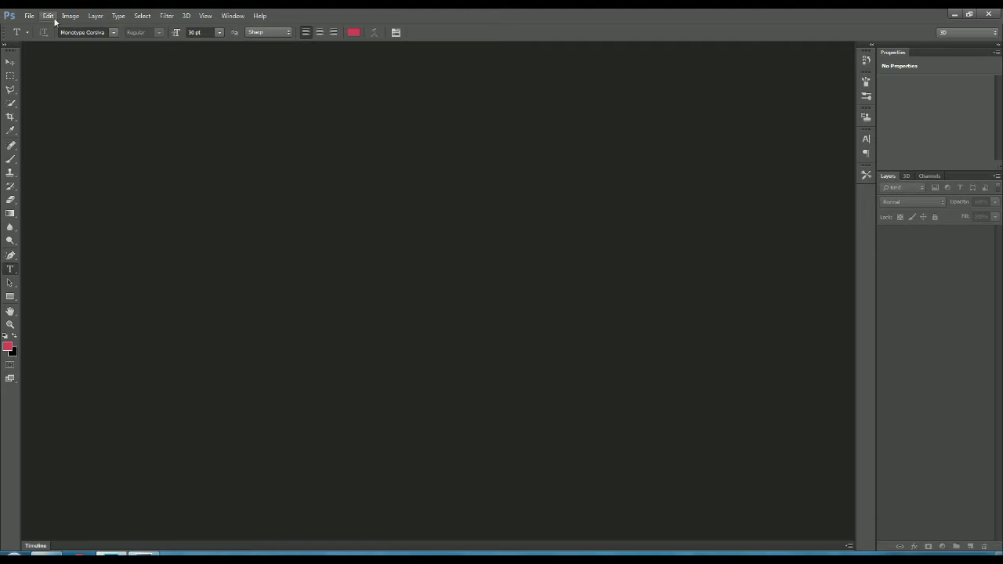
- Create a new blank document and add the word 'narp' in red 30 pt Monotype Corsiva
{"action": "left_click", "coordinate": [29, 16]}
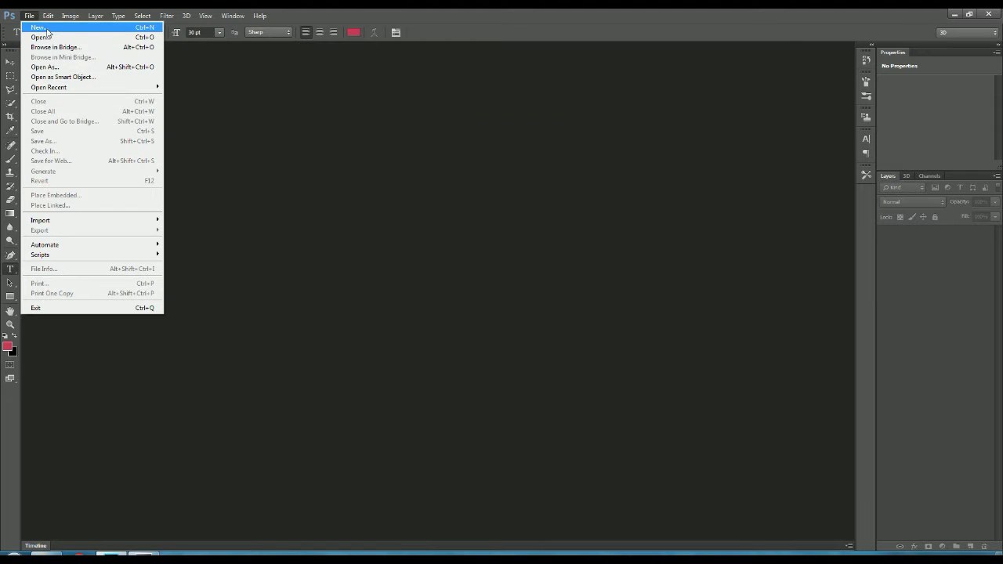
{"action": "left_click", "coordinate": [39, 27]}
{"action": "left_click", "coordinate": [603, 148]}
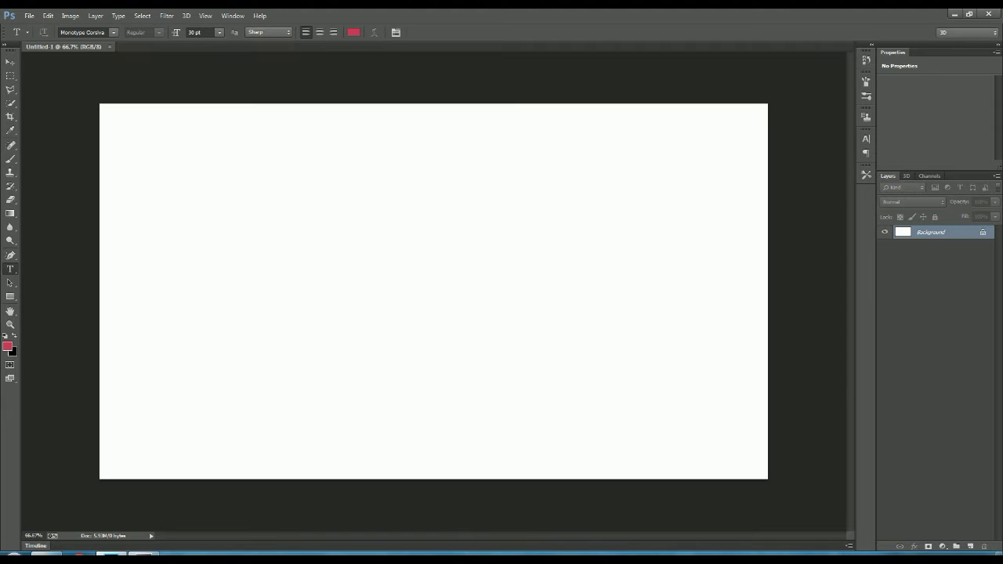
{"action": "left_click", "coordinate": [331, 247]}
{"action": "type", "text": "narp"}
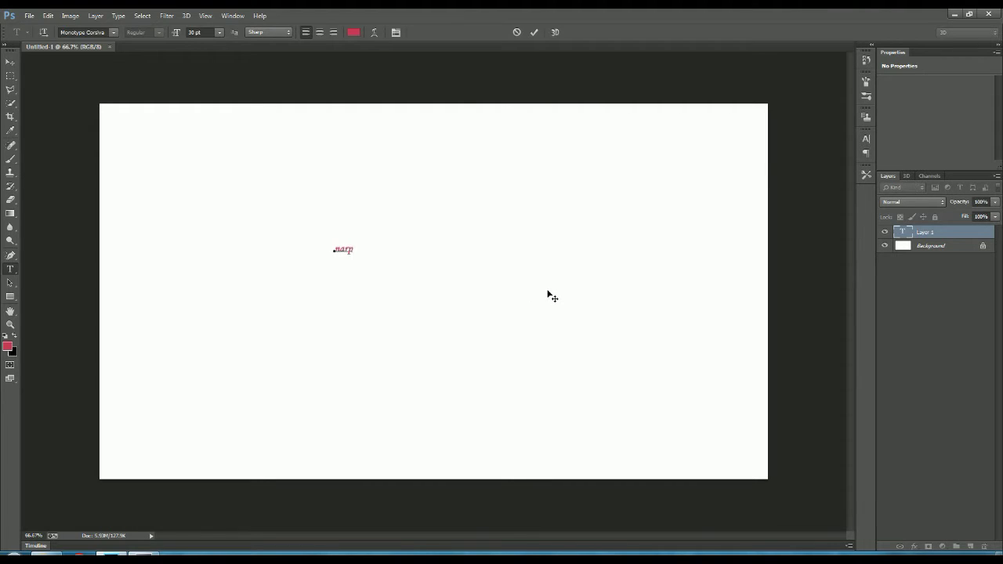
{"action": "left_click", "coordinate": [849, 261]}
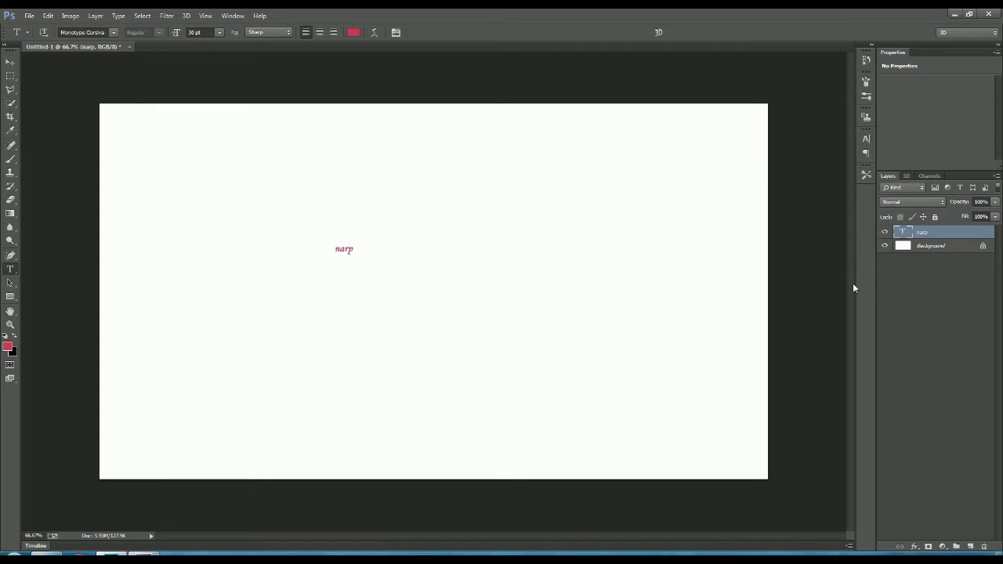
{"action": "key", "text": "ctrl+t"}
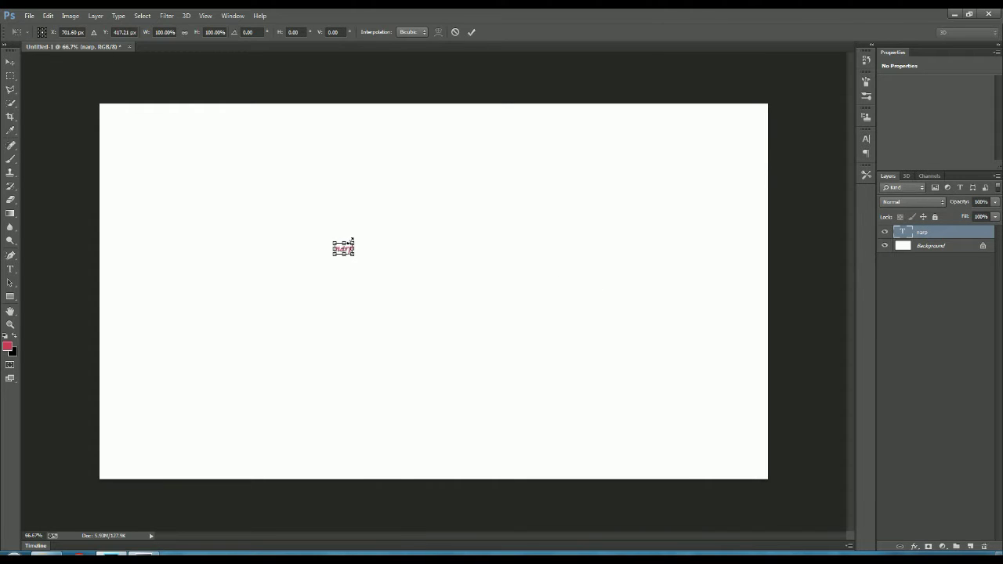
- Scale the narp text up to about 286.79 pt, slightly left of centre, and commit
{"action": "left_click_drag", "start_coordinate": [354, 242], "coordinate": [458, 216]}
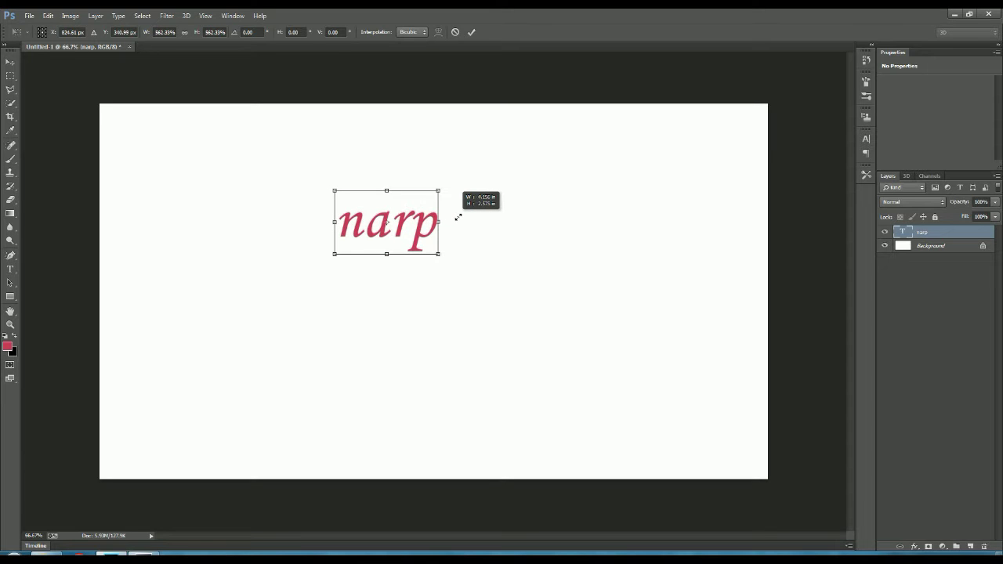
{"action": "left_click_drag", "start_coordinate": [458, 216], "coordinate": [504, 211]}
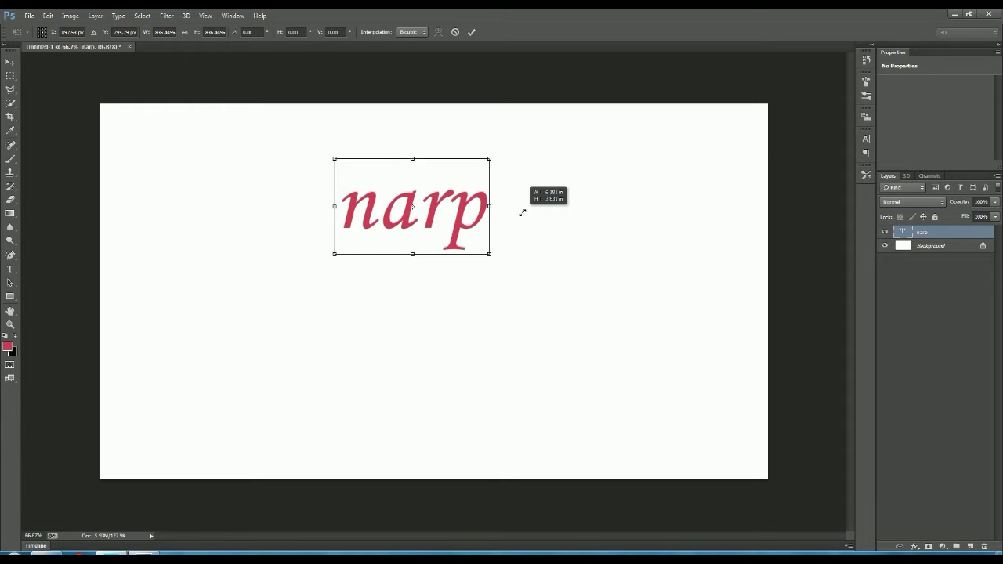
{"action": "left_click_drag", "start_coordinate": [505, 211], "coordinate": [535, 212]}
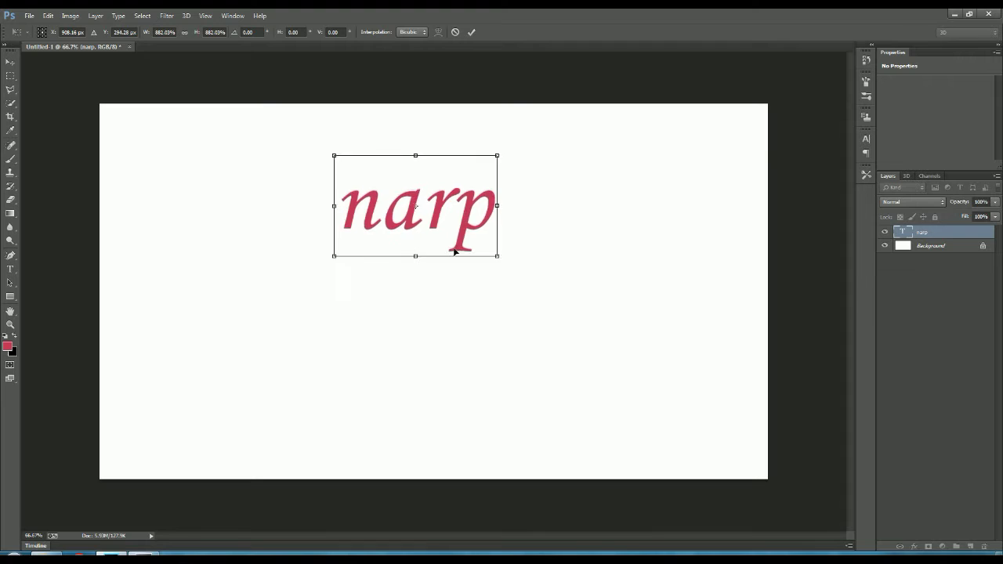
{"action": "mouse_move", "coordinate": [475, 173]}
{"action": "left_mouse_down"}
{"action": "mouse_move", "coordinate": [465, 210]}
{"action": "mouse_move", "coordinate": [491, 213]}
{"action": "left_mouse_up"}
{"action": "key", "text": "Return"}
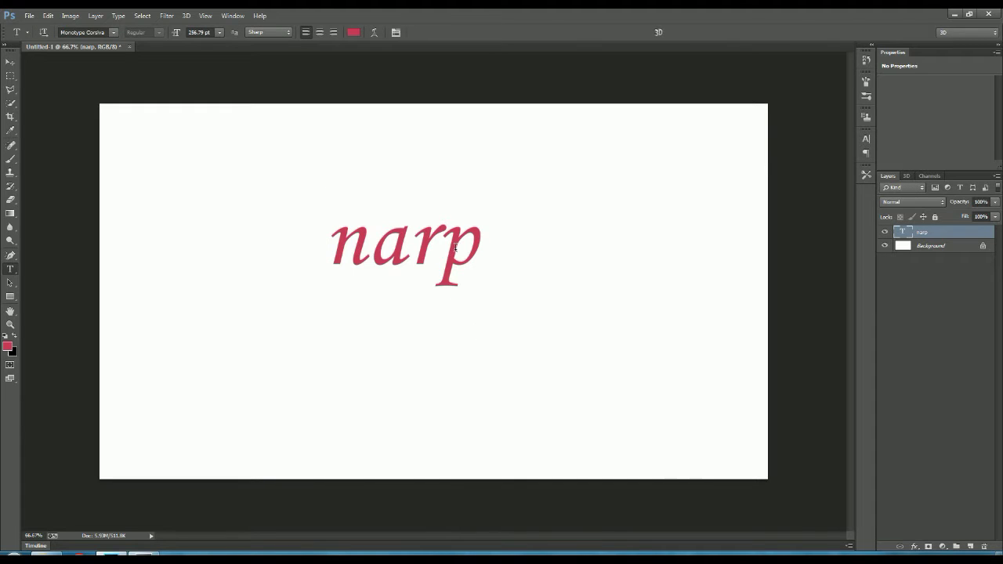
{"action": "key", "text": "ctrl+t"}
- Convert the narp layer with New 3D Extrusion from Selected Layer and orbit lower
{"action": "left_click", "coordinate": [471, 32]}
{"action": "right_click", "coordinate": [918, 234]}
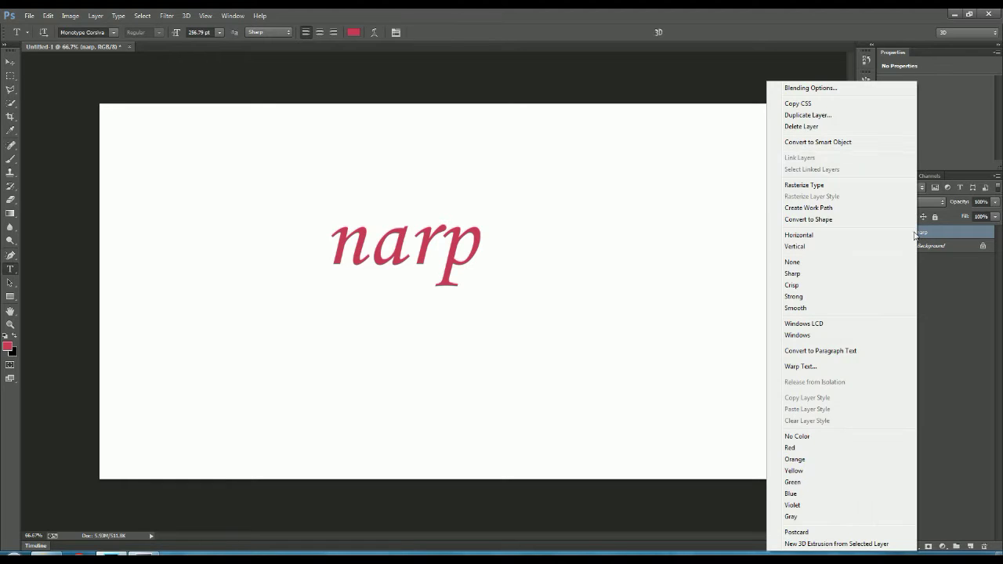
{"action": "left_click", "coordinate": [795, 544]}
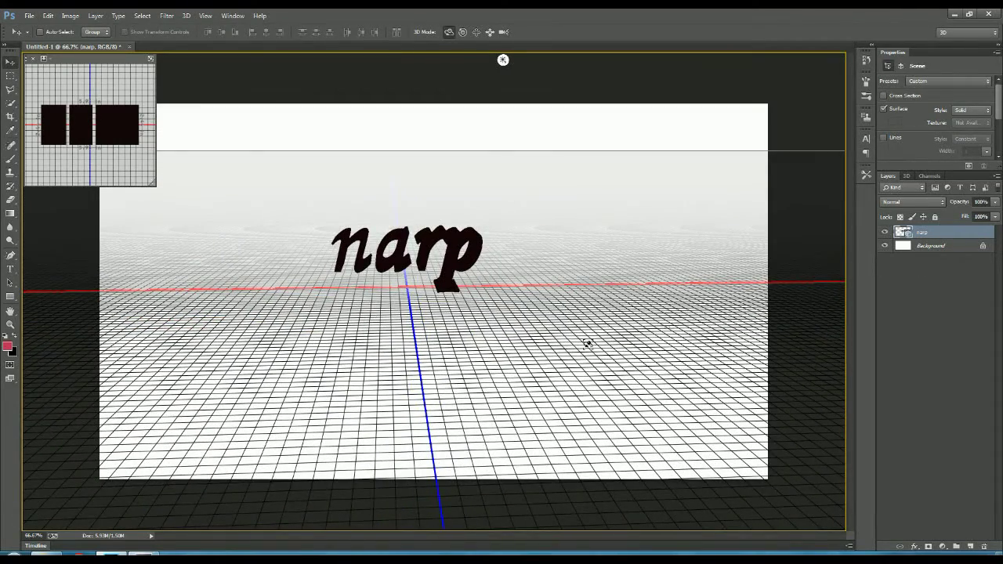
{"action": "left_click_drag", "start_coordinate": [587, 343], "coordinate": [561, 341]}
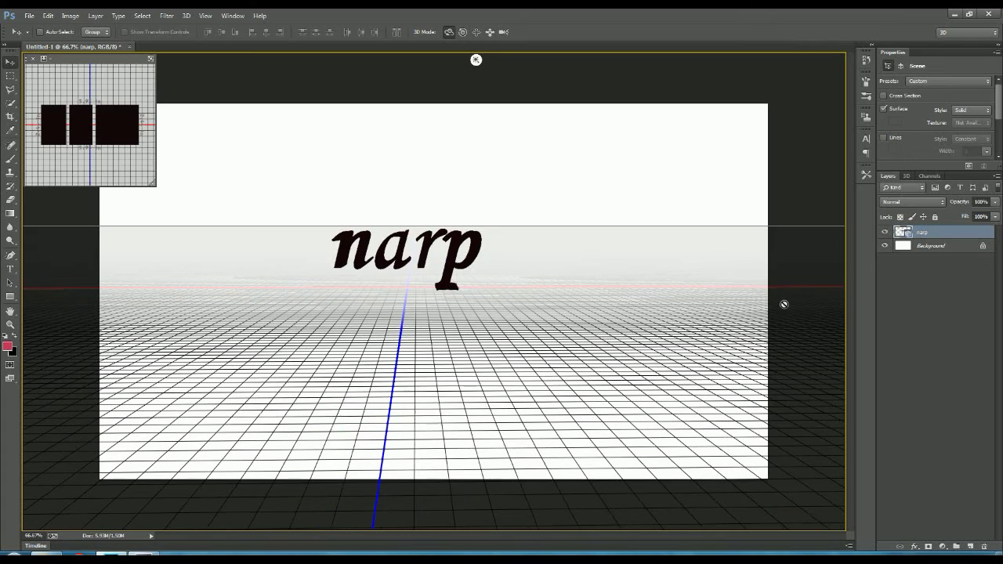
- Set the 3D Environment light intensity to about 121% so narp renders crimson
{"action": "double_click", "coordinate": [907, 233]}
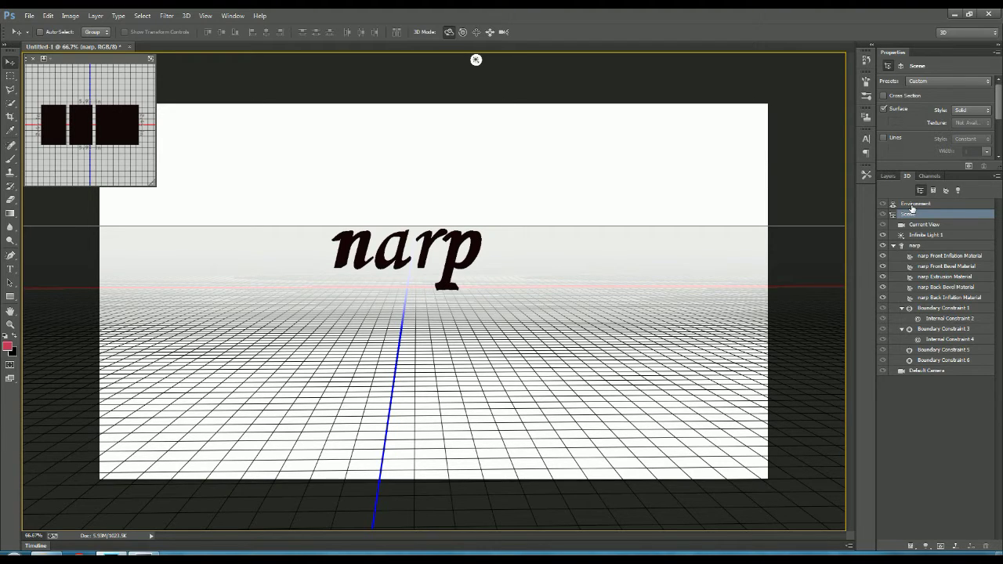
{"action": "left_click", "coordinate": [911, 206]}
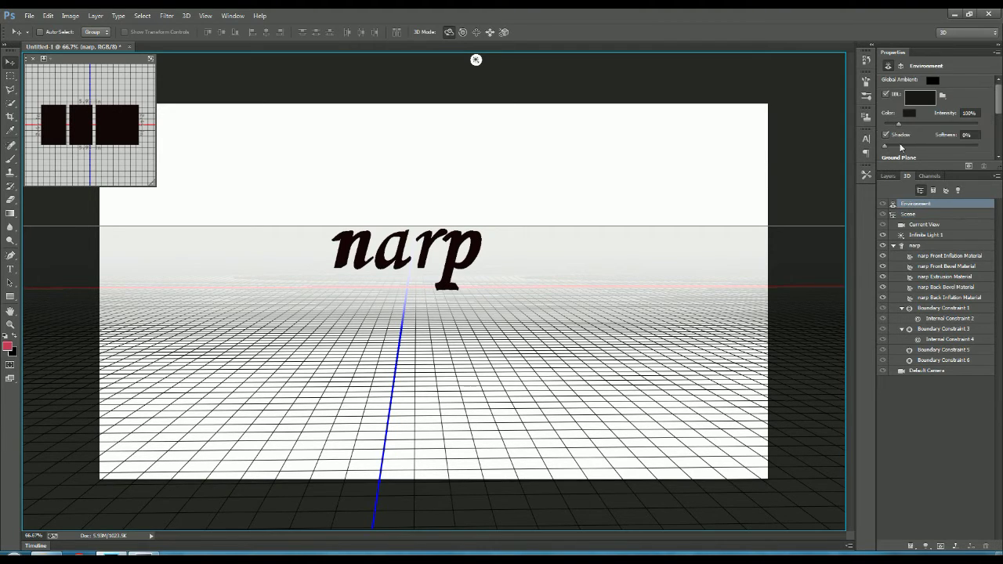
{"action": "mouse_move", "coordinate": [899, 124]}
{"action": "left_mouse_down"}
{"action": "mouse_move", "coordinate": [971, 126]}
{"action": "mouse_move", "coordinate": [957, 129]}
{"action": "left_mouse_up"}
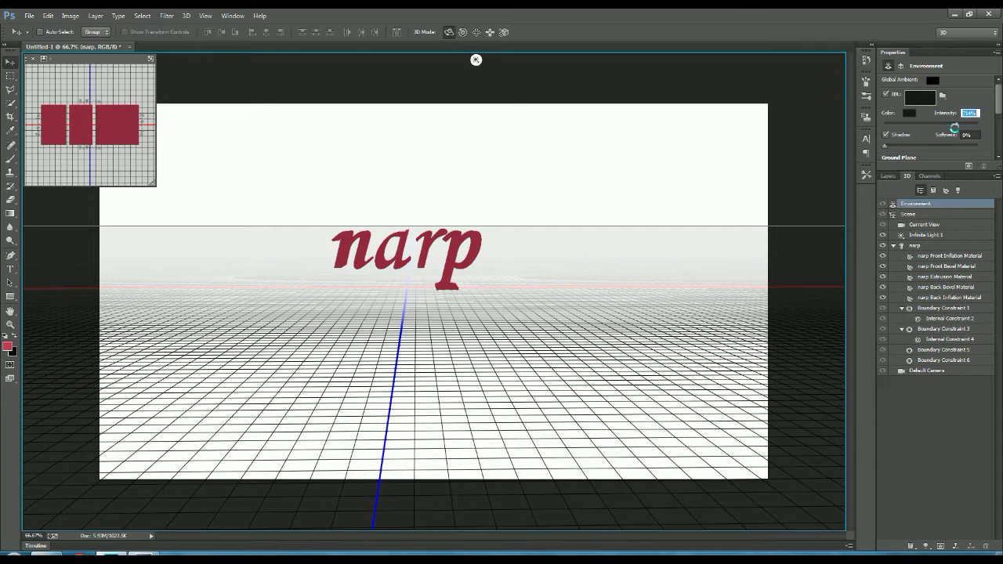
{"action": "left_click", "coordinate": [919, 259]}
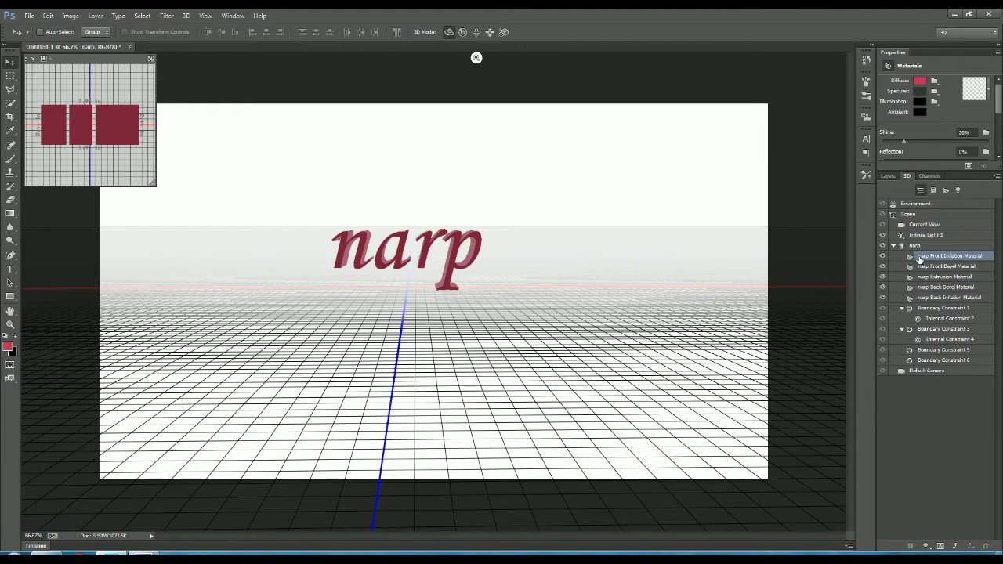
{"action": "left_click", "coordinate": [888, 175]}
{"action": "left_click", "coordinate": [920, 248]}
- Make the Background a 3D Postcard and merge it with the narp layer via Merge 3D Layers
{"action": "right_click", "coordinate": [920, 250]}
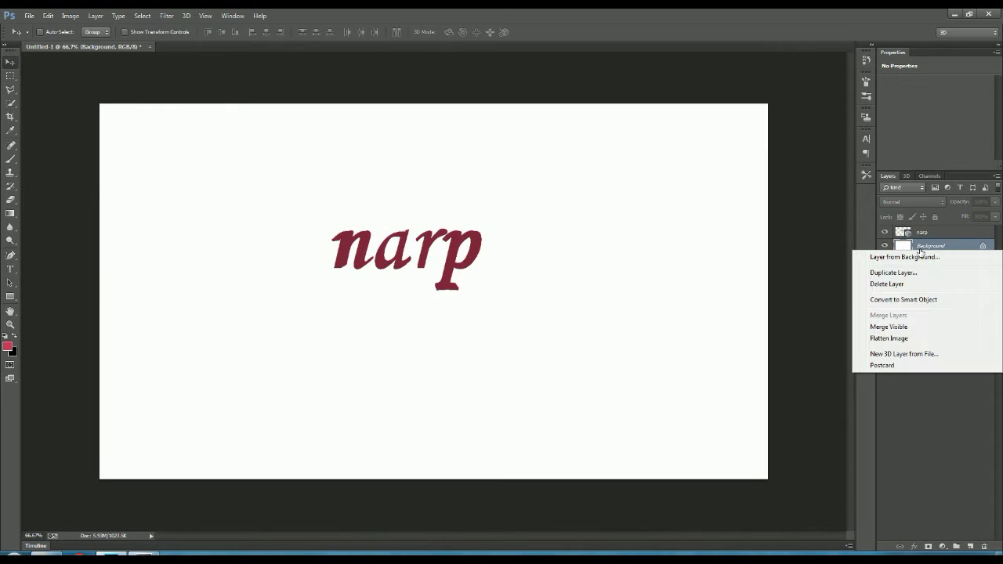
{"action": "left_click", "coordinate": [913, 363]}
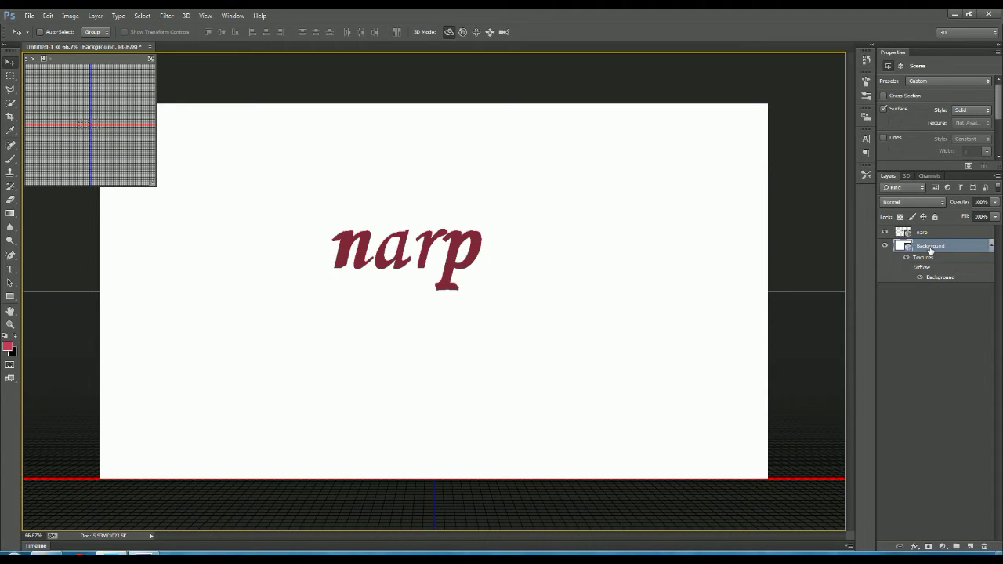
{"action": "left_click", "coordinate": [949, 233]}
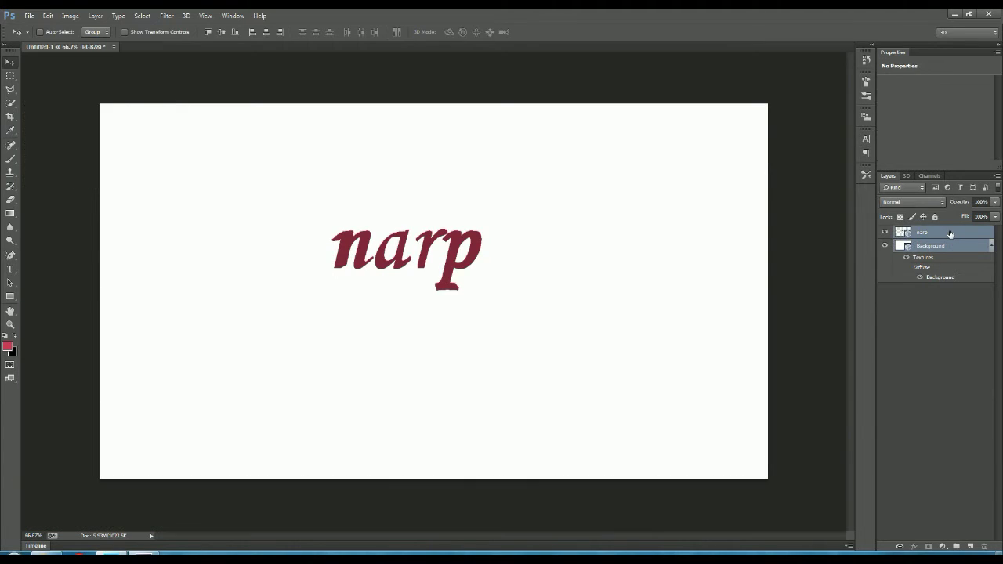
{"action": "right_click", "coordinate": [950, 233]}
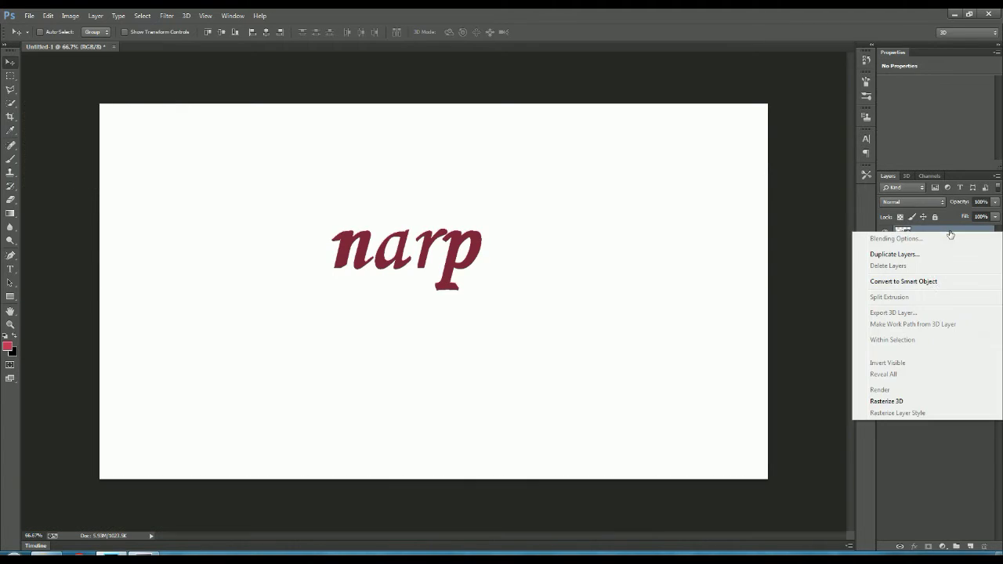
{"action": "left_click", "coordinate": [914, 437]}
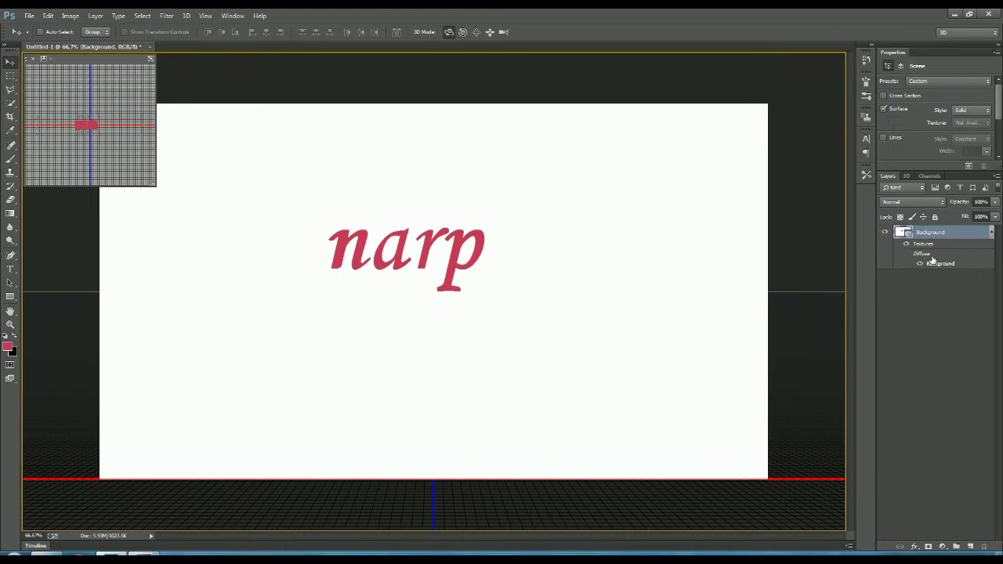
{"action": "left_click", "coordinate": [186, 15]}
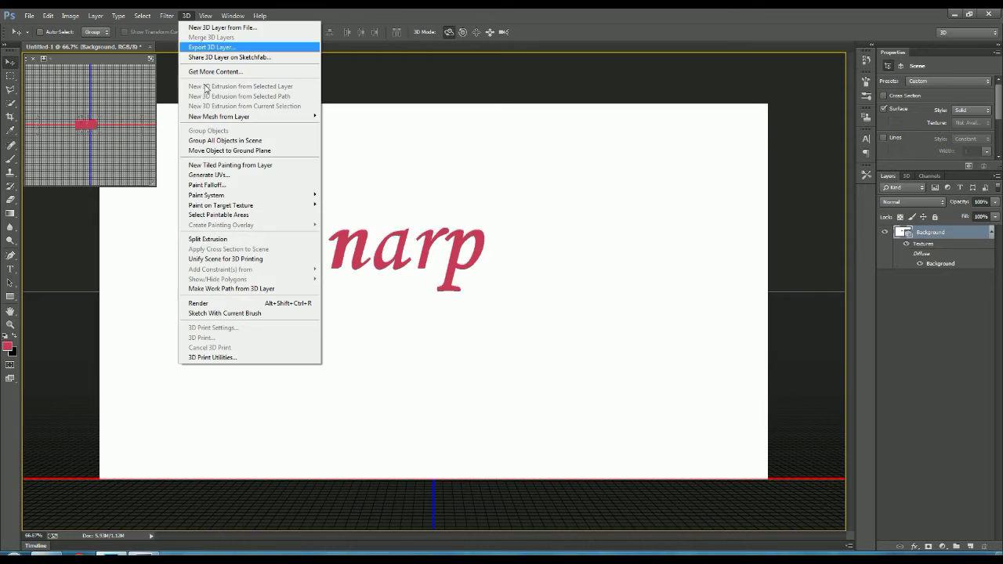
- Render the merged 3D scene with 3D > Render
{"action": "left_click", "coordinate": [229, 304]}
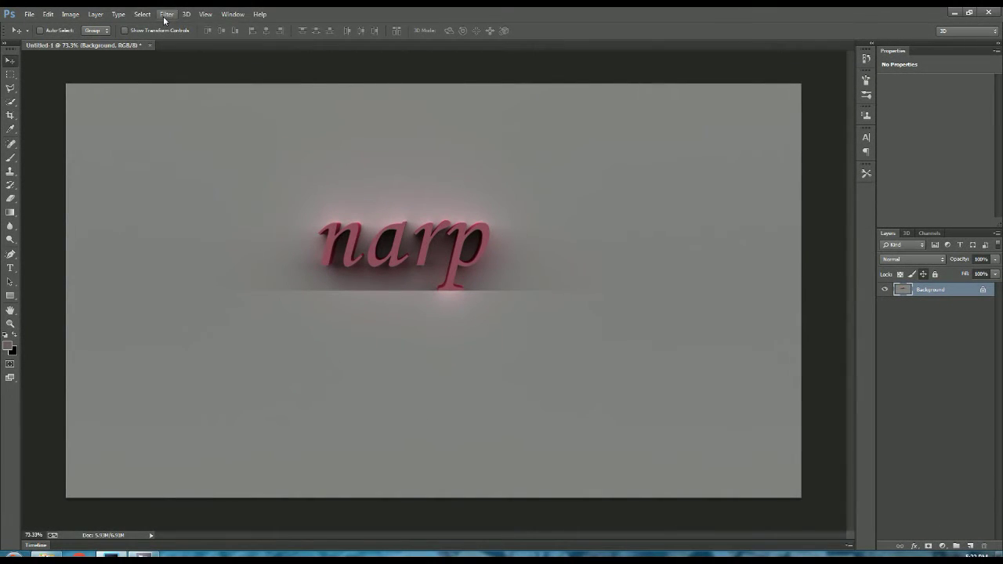
- Apply the Camera Raw Filter, warm the Temperature and brighten exposure to +0.50
{"action": "left_click", "coordinate": [166, 14]}
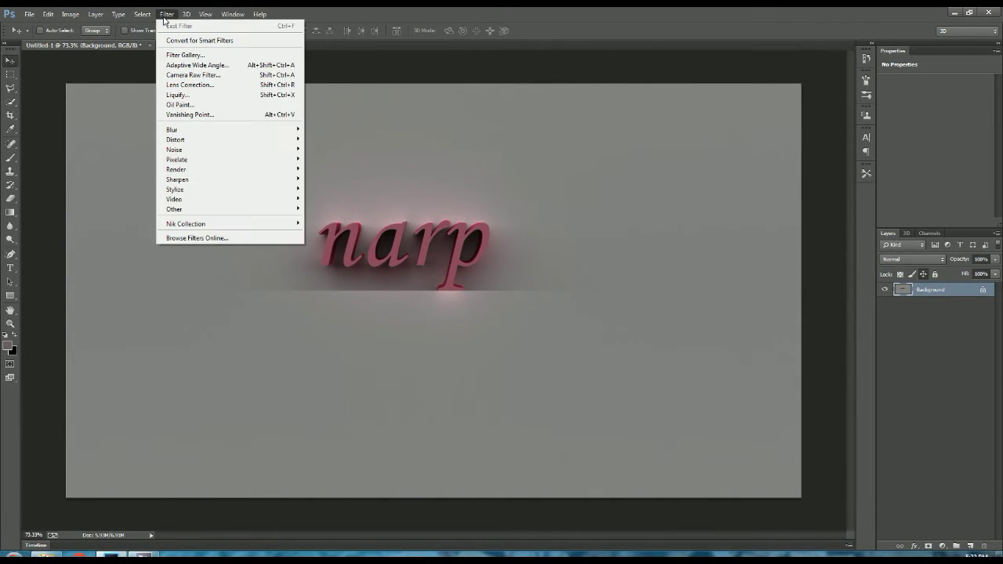
{"action": "left_click", "coordinate": [189, 78]}
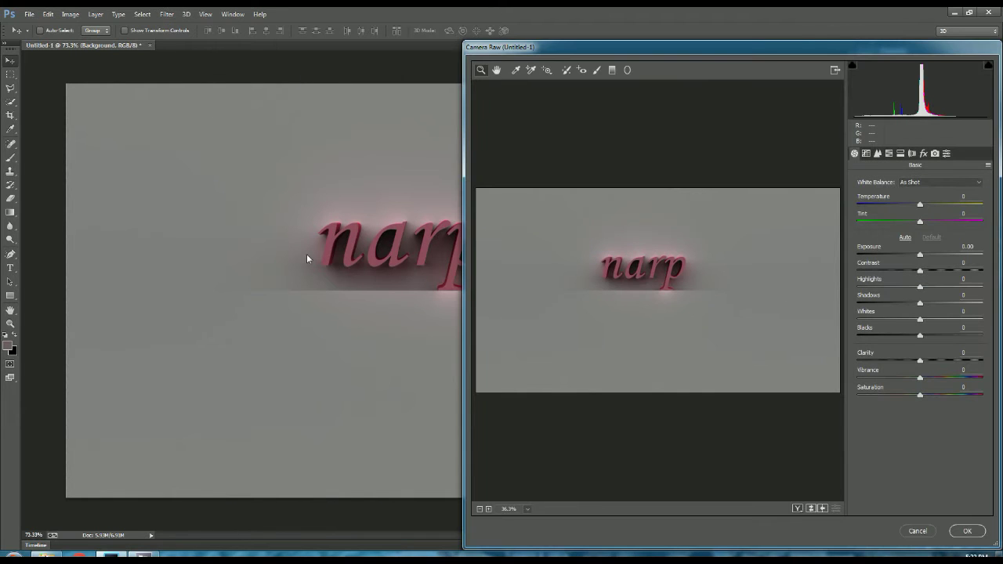
{"action": "left_click_drag", "start_coordinate": [546, 48], "coordinate": [399, 29]}
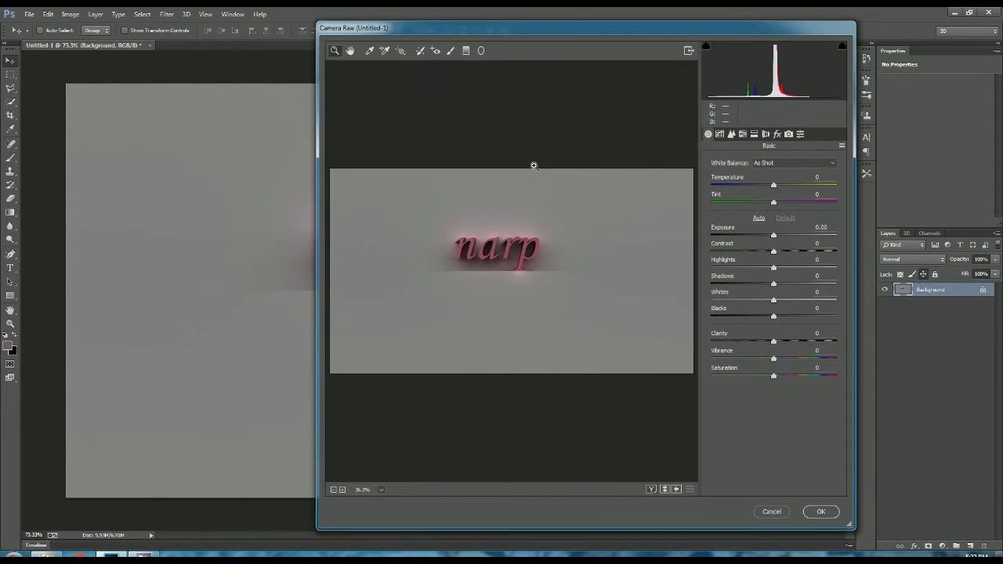
{"action": "mouse_move", "coordinate": [776, 191]}
{"action": "left_mouse_down"}
{"action": "mouse_move", "coordinate": [751, 208]}
{"action": "mouse_move", "coordinate": [781, 208]}
{"action": "mouse_move", "coordinate": [759, 211]}
{"action": "mouse_move", "coordinate": [784, 192]}
{"action": "left_mouse_up"}
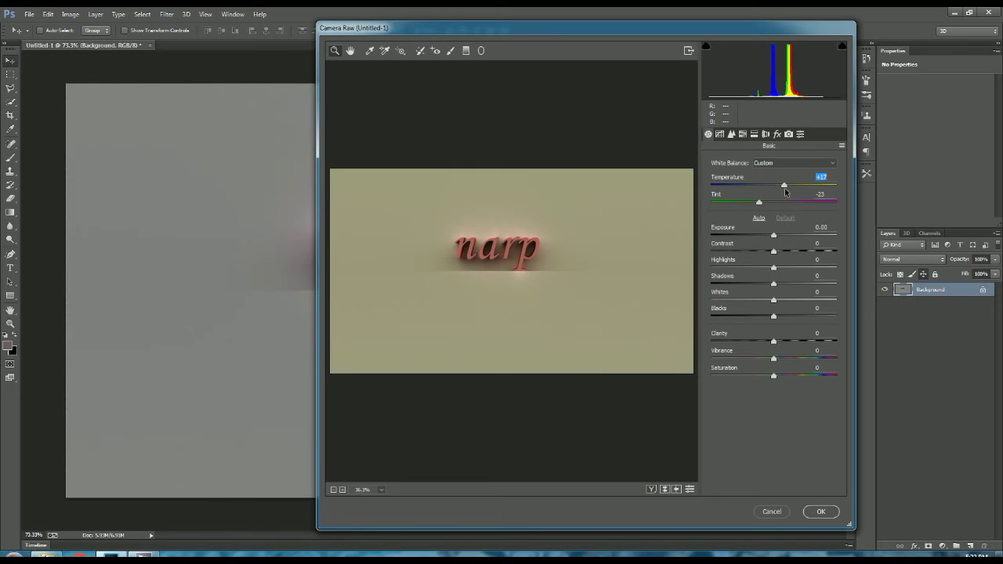
{"action": "mouse_move", "coordinate": [773, 235]}
{"action": "left_mouse_down"}
{"action": "mouse_move", "coordinate": [782, 239]}
{"action": "mouse_move", "coordinate": [756, 270]}
{"action": "mouse_move", "coordinate": [796, 283]}
{"action": "left_mouse_up"}
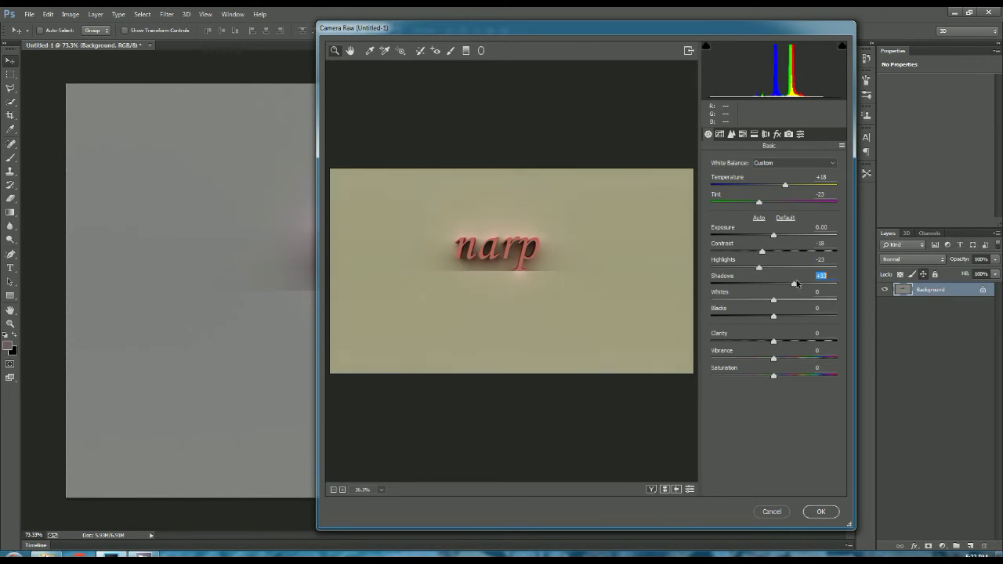
- Adjust Shadows, set Whites -38, soften Clarity, set Vibrance +8, and apply the grading
{"action": "mouse_move", "coordinate": [802, 281]}
{"action": "left_mouse_down"}
{"action": "mouse_move", "coordinate": [756, 282]}
{"action": "mouse_move", "coordinate": [791, 282]}
{"action": "left_mouse_up"}
{"action": "mouse_move", "coordinate": [774, 301]}
{"action": "left_mouse_down"}
{"action": "mouse_move", "coordinate": [751, 302]}
{"action": "mouse_move", "coordinate": [799, 318]}
{"action": "left_mouse_up"}
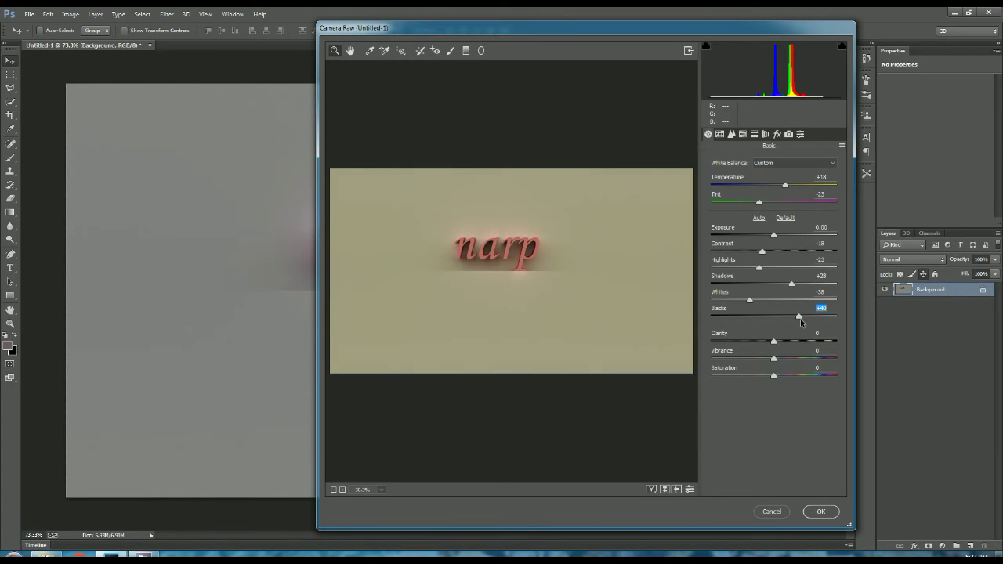
{"action": "left_click_drag", "start_coordinate": [775, 347], "coordinate": [771, 347]}
{"action": "left_click_drag", "start_coordinate": [773, 358], "coordinate": [781, 378]}
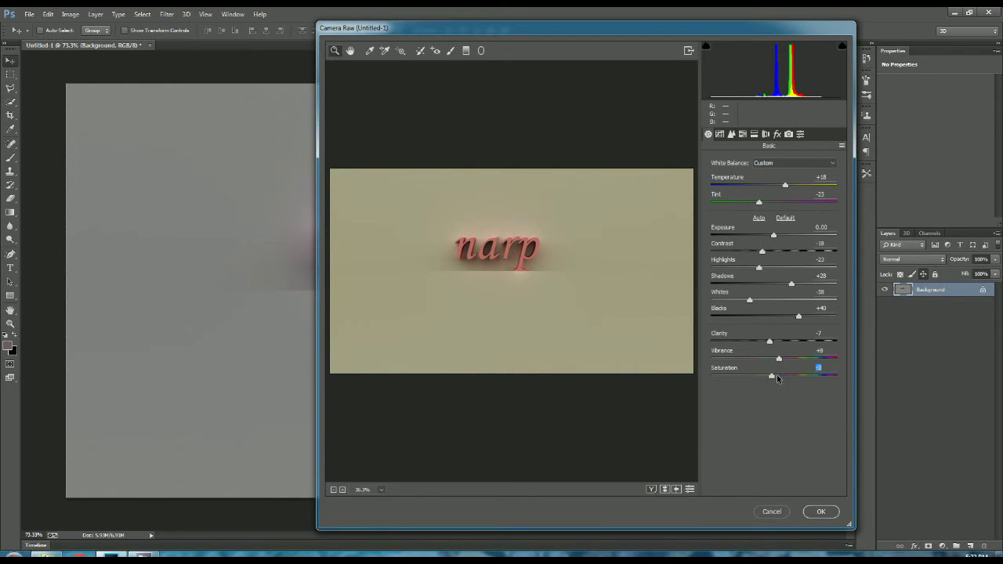
{"action": "left_click", "coordinate": [819, 511]}
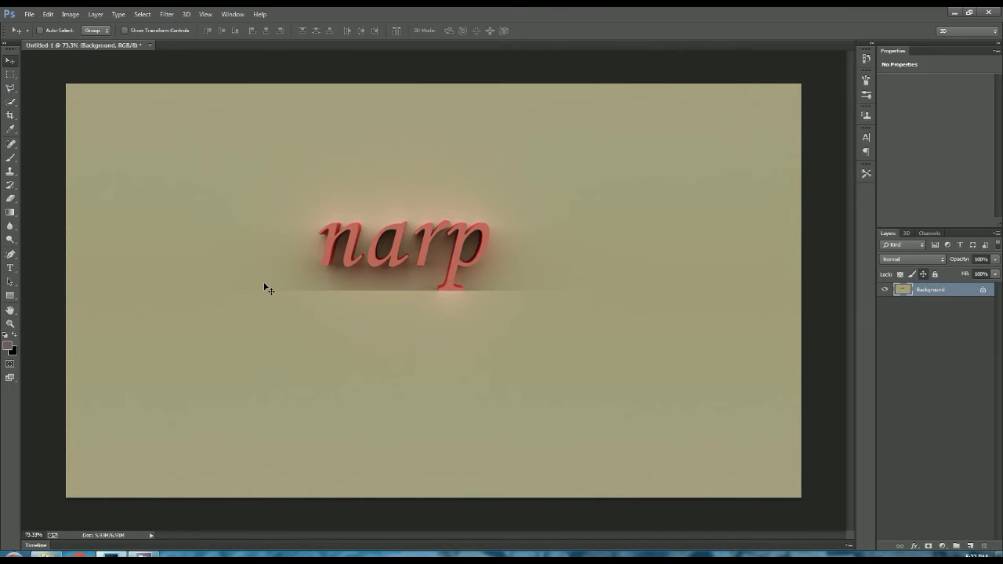
{"action": "left_click", "coordinate": [10, 268]}
- Place a new ART type line just below narp and select all its text
{"action": "left_click", "coordinate": [384, 300]}
{"action": "type", "text": "ART"}
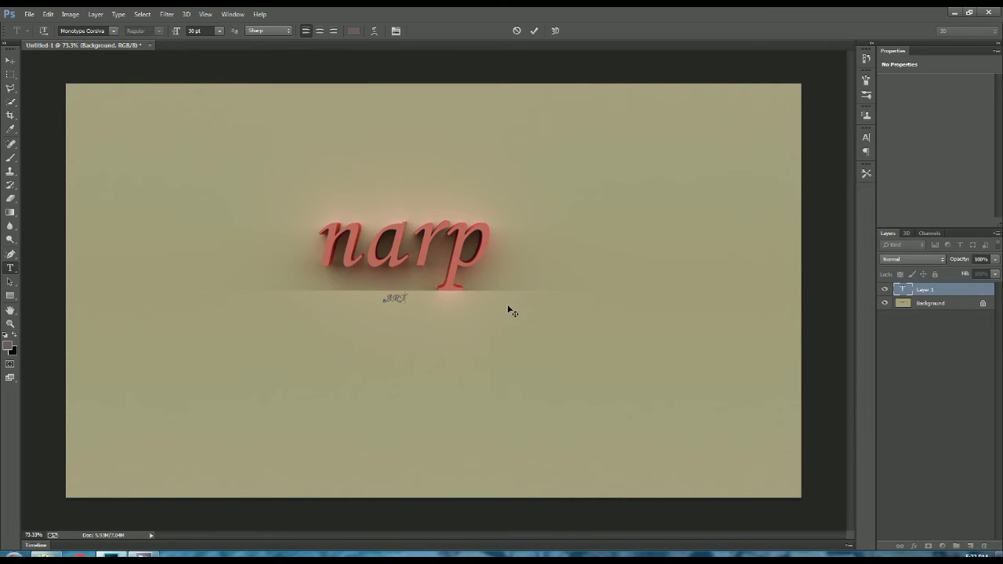
{"action": "key", "text": "ctrl+a"}
- Colour the ART text purple #760eb2 and commit it as its own layer
{"action": "left_click", "coordinate": [10, 347]}
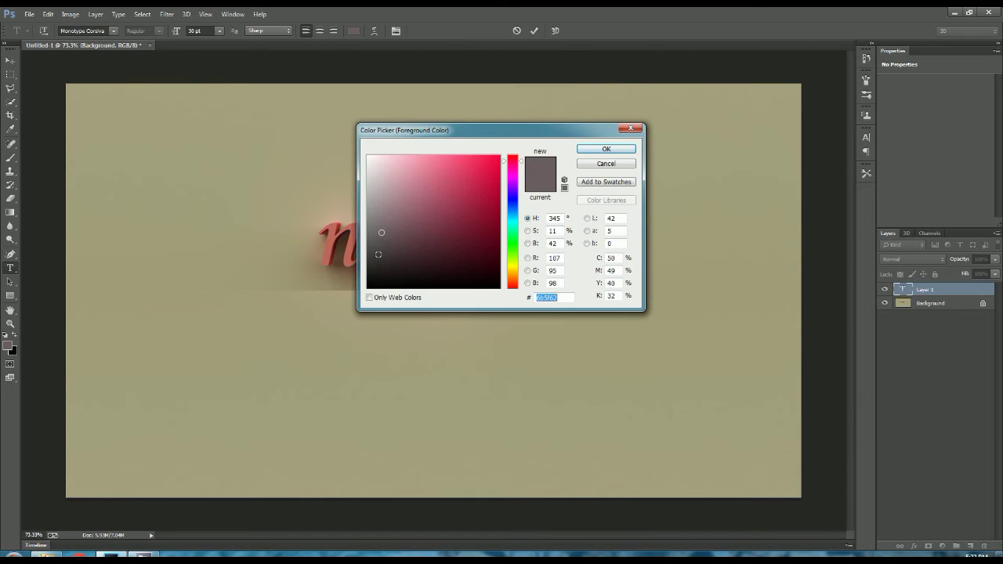
{"action": "left_click_drag", "start_coordinate": [389, 236], "coordinate": [430, 200]}
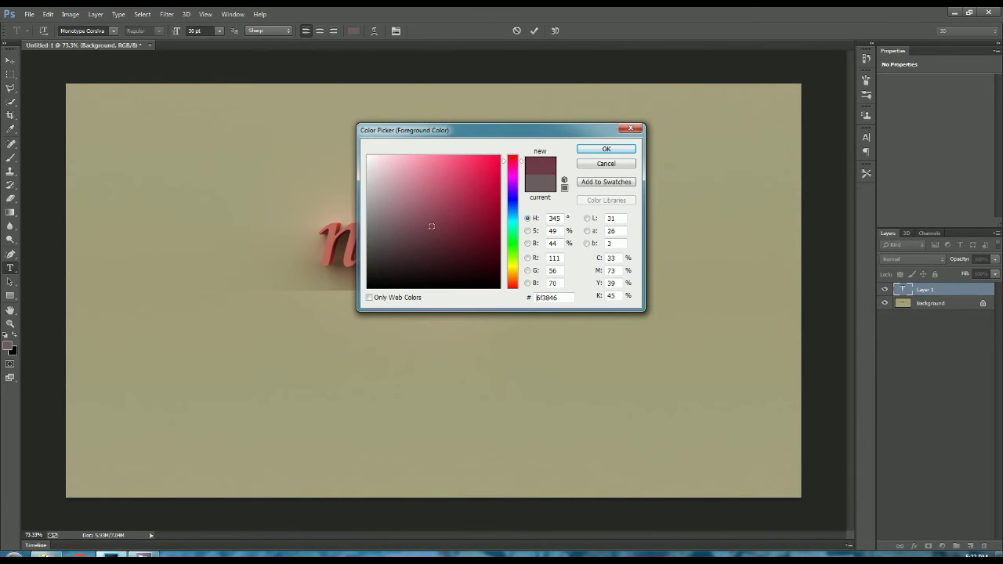
{"action": "mouse_move", "coordinate": [430, 200]}
{"action": "left_mouse_down"}
{"action": "mouse_move", "coordinate": [464, 255]}
{"action": "mouse_move", "coordinate": [453, 169]}
{"action": "mouse_move", "coordinate": [453, 191]}
{"action": "left_mouse_up"}
{"action": "left_click", "coordinate": [513, 180]}
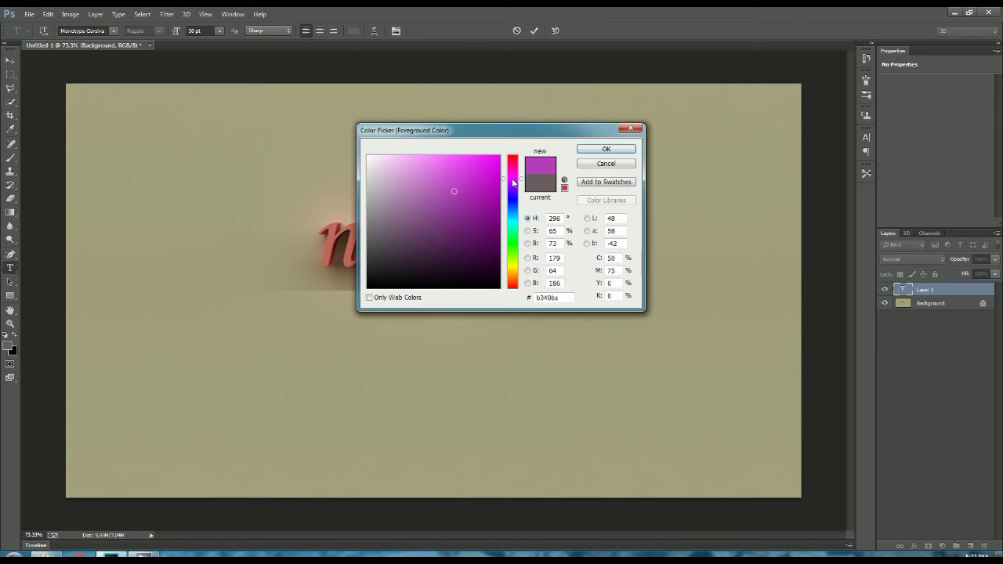
{"action": "left_click_drag", "start_coordinate": [465, 132], "coordinate": [688, 165]}
{"action": "mouse_move", "coordinate": [707, 235]}
{"action": "left_mouse_down"}
{"action": "mouse_move", "coordinate": [708, 207]}
{"action": "mouse_move", "coordinate": [711, 228]}
{"action": "left_mouse_up"}
{"action": "left_click", "coordinate": [736, 219]}
{"action": "left_click", "coordinate": [828, 181]}
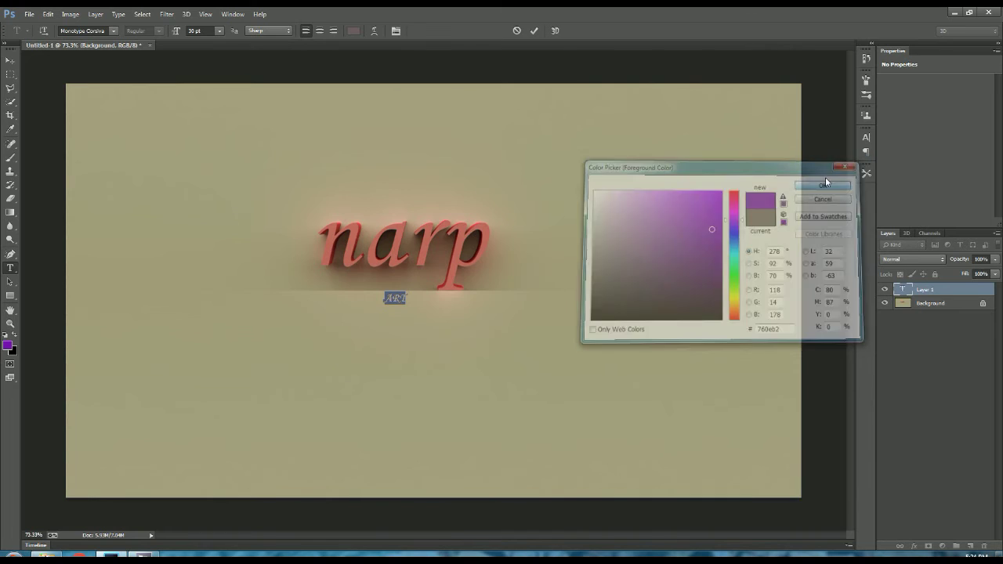
{"action": "left_click", "coordinate": [914, 314]}
{"action": "left_click", "coordinate": [409, 298]}
{"action": "left_click", "coordinate": [956, 297]}
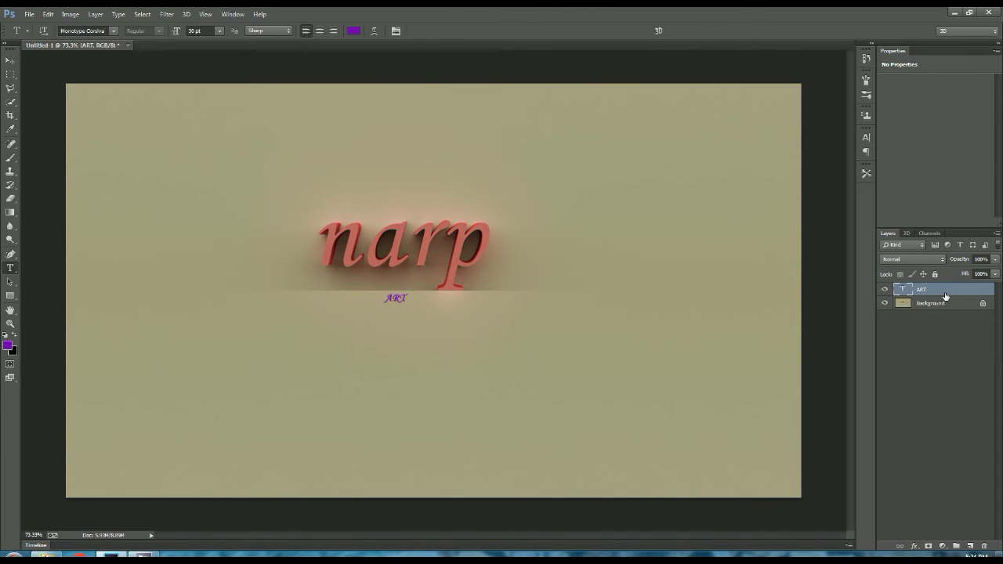
- Scale the ART text to about 147% and tuck it just beneath the p of narp
{"action": "key", "text": "ctrl+t"}
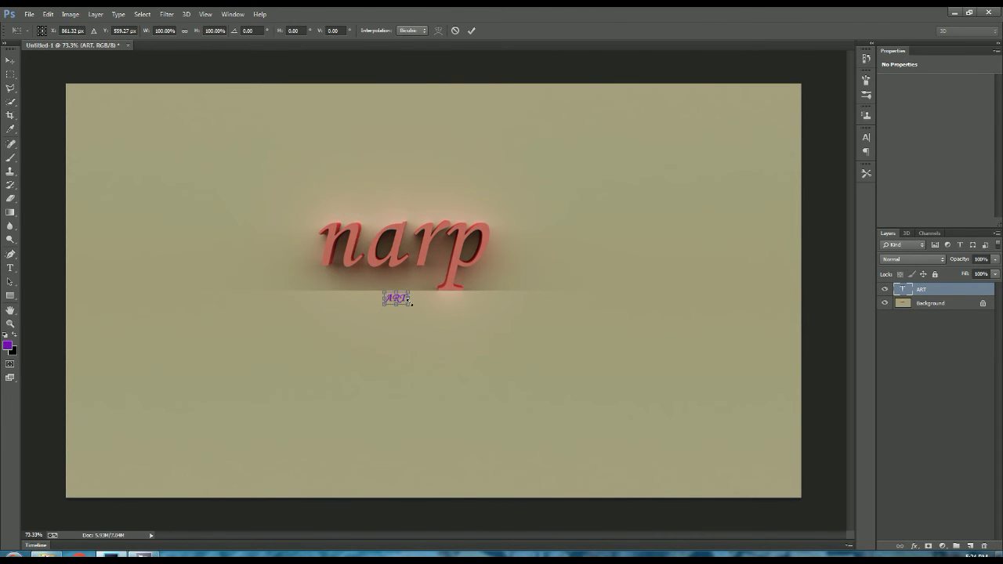
{"action": "left_click_drag", "start_coordinate": [409, 292], "coordinate": [432, 280]}
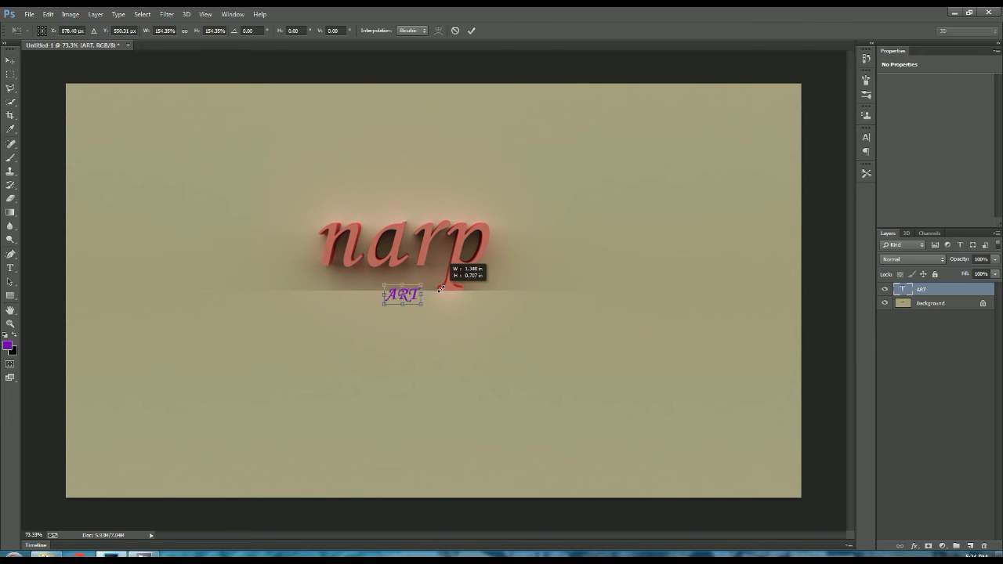
{"action": "mouse_move", "coordinate": [411, 297]}
{"action": "left_mouse_down"}
{"action": "mouse_move", "coordinate": [429, 314]}
{"action": "mouse_move", "coordinate": [442, 298]}
{"action": "left_mouse_up"}
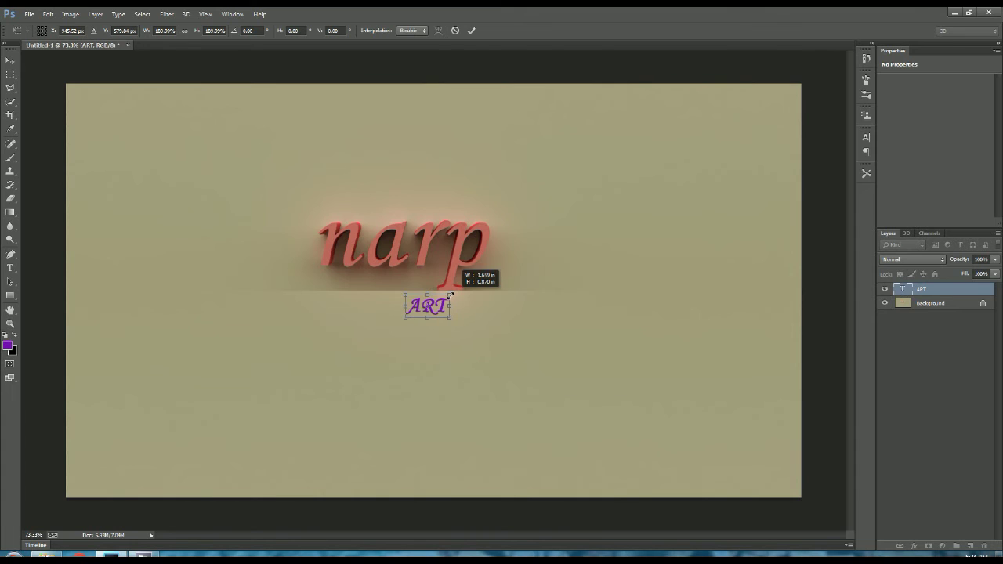
{"action": "left_click_drag", "start_coordinate": [428, 309], "coordinate": [451, 307]}
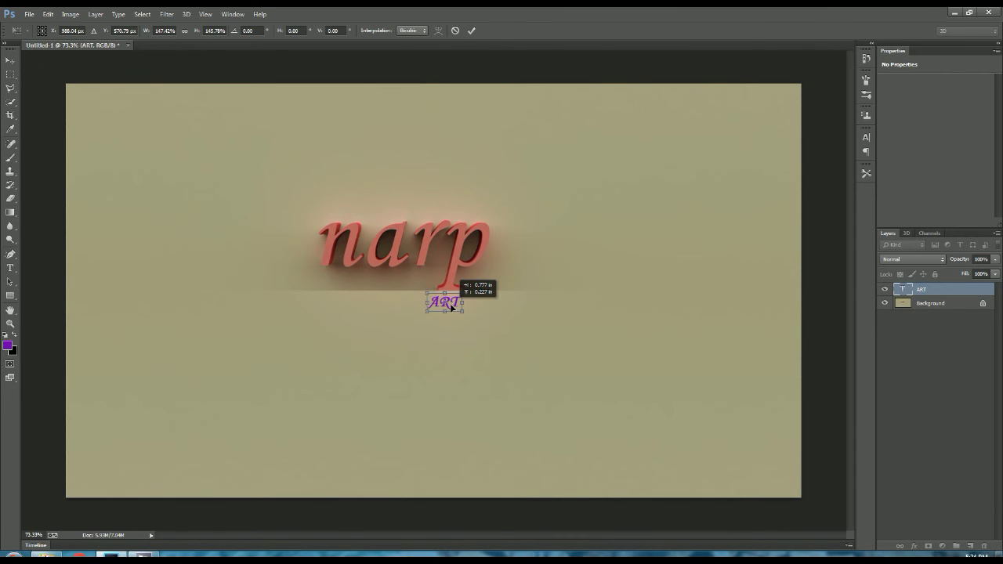
{"action": "left_click_drag", "start_coordinate": [451, 308], "coordinate": [455, 305]}
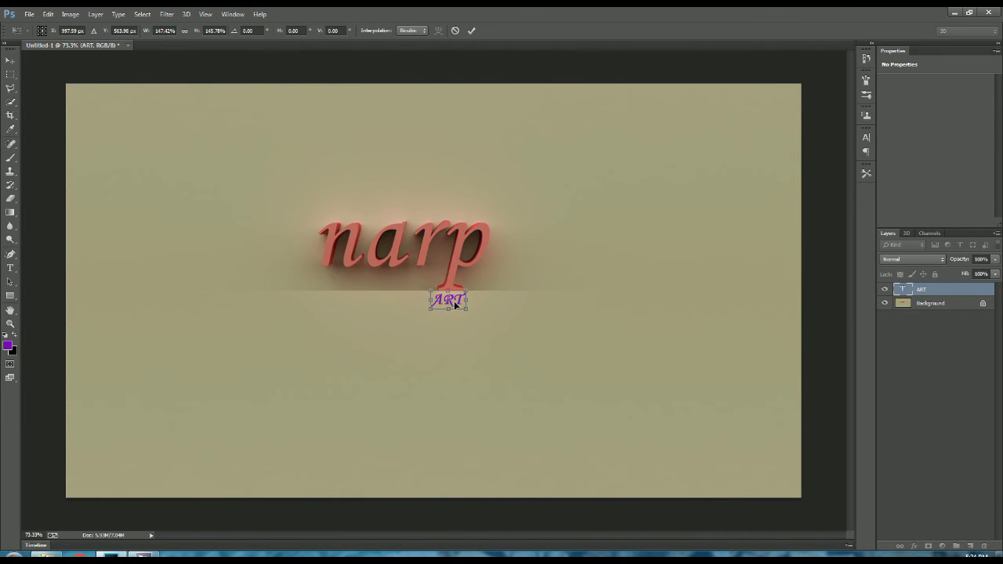
{"action": "key", "text": "Return"}
{"action": "left_click_drag", "start_coordinate": [462, 300], "coordinate": [432, 300]}
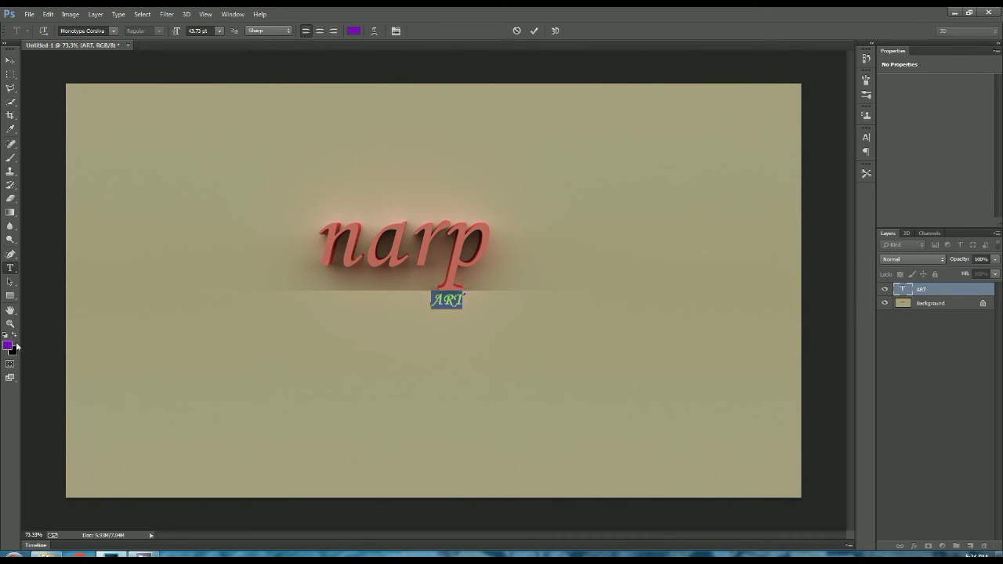
- Change the ART text colour from purple to a dark blue and commit it
{"action": "left_click", "coordinate": [10, 345]}
{"action": "left_click", "coordinate": [684, 241]}
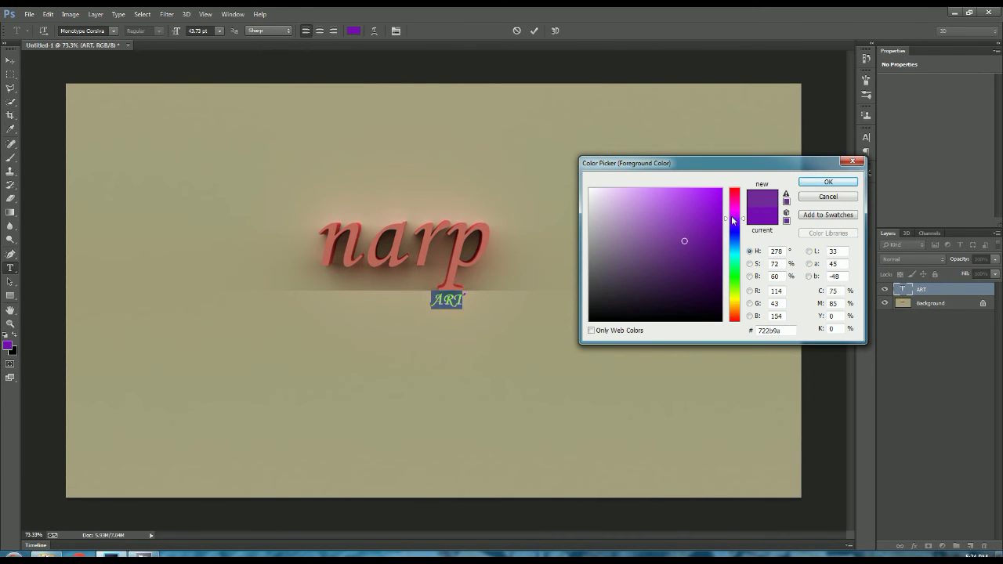
{"action": "left_click_drag", "start_coordinate": [732, 220], "coordinate": [734, 245]}
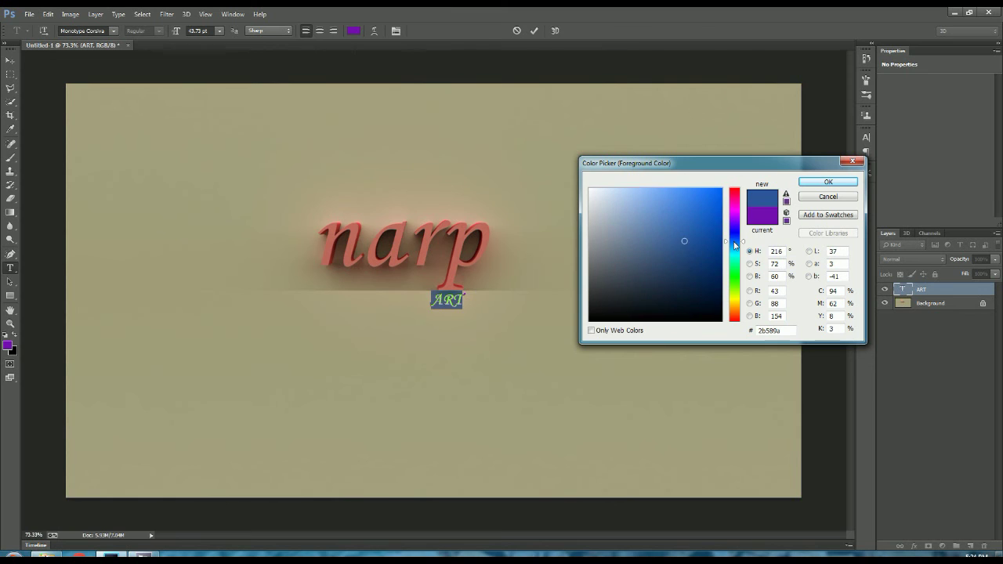
{"action": "left_click", "coordinate": [714, 246]}
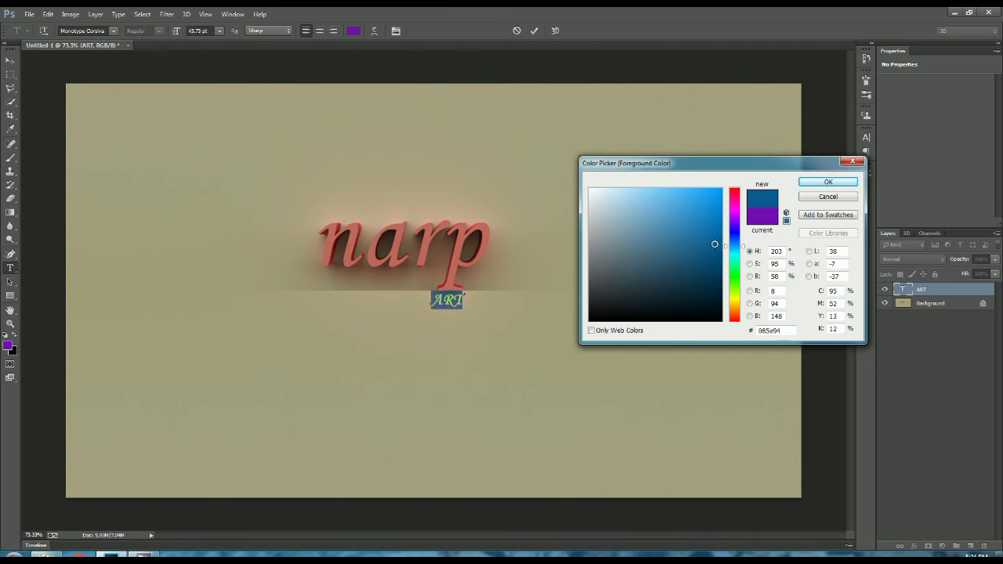
{"action": "left_click", "coordinate": [711, 238]}
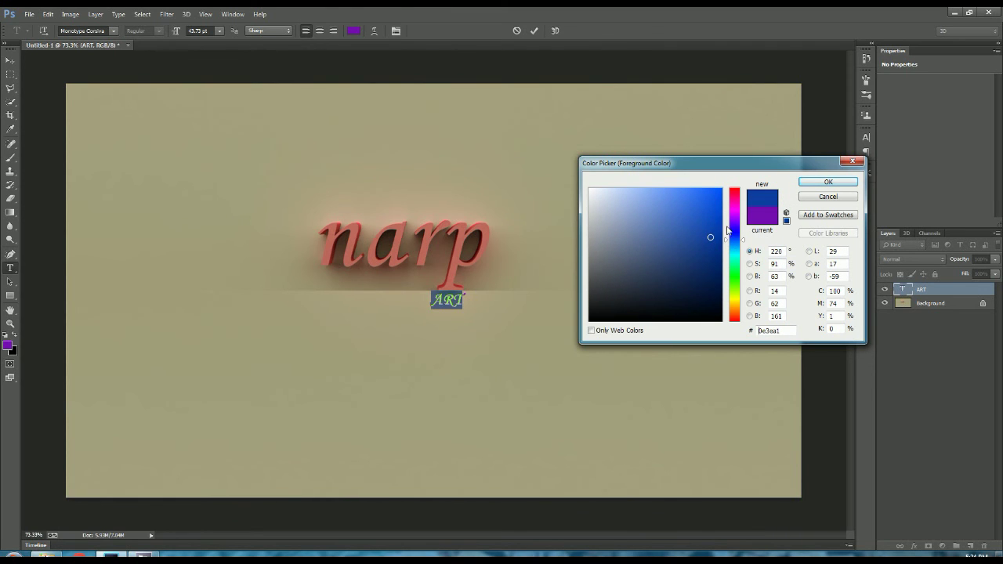
{"action": "left_click", "coordinate": [805, 183]}
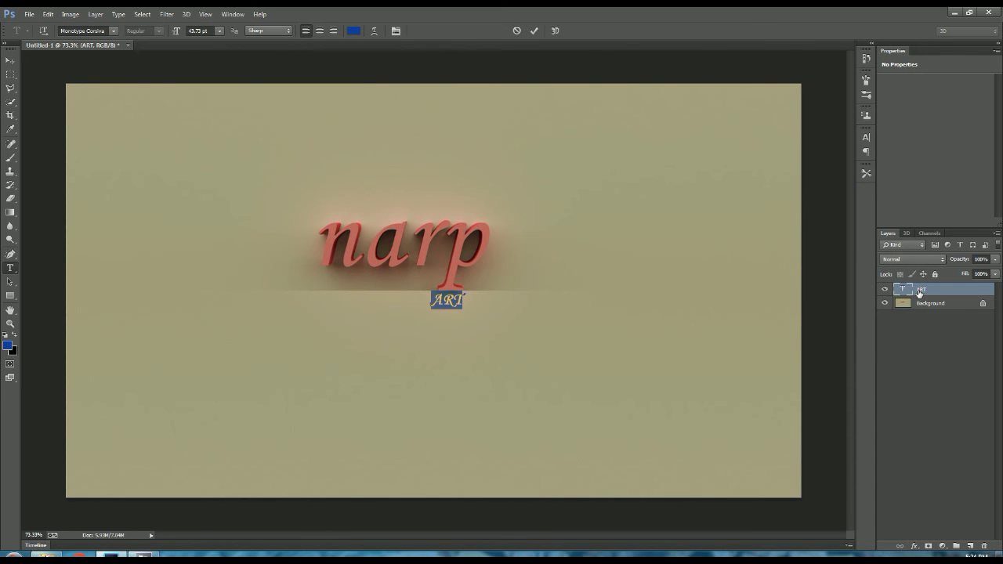
{"action": "left_click", "coordinate": [919, 293]}
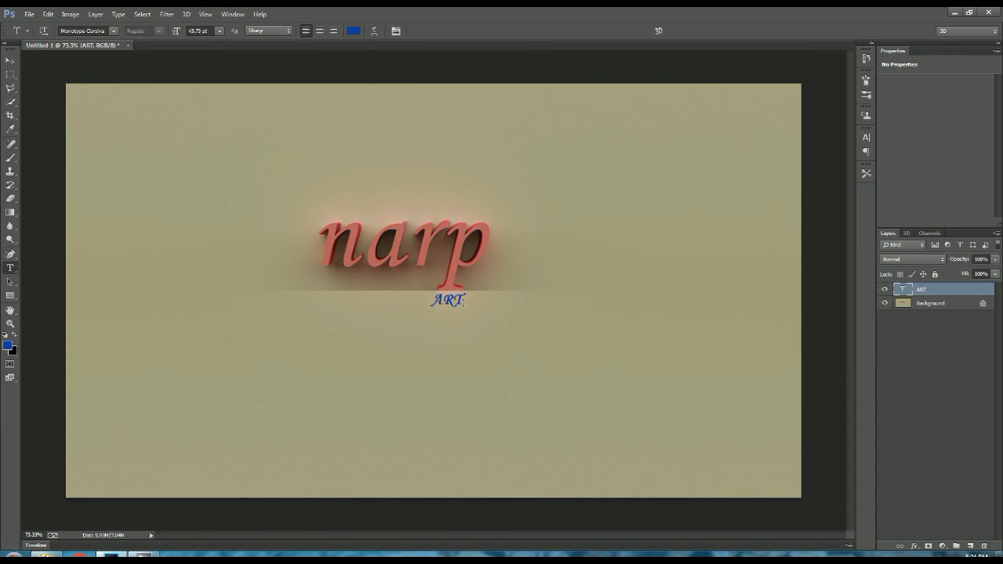
- Reselect ART, darken its blue slightly to deep navy, commit, and select the ART layer
{"action": "double_click", "coordinate": [443, 300]}
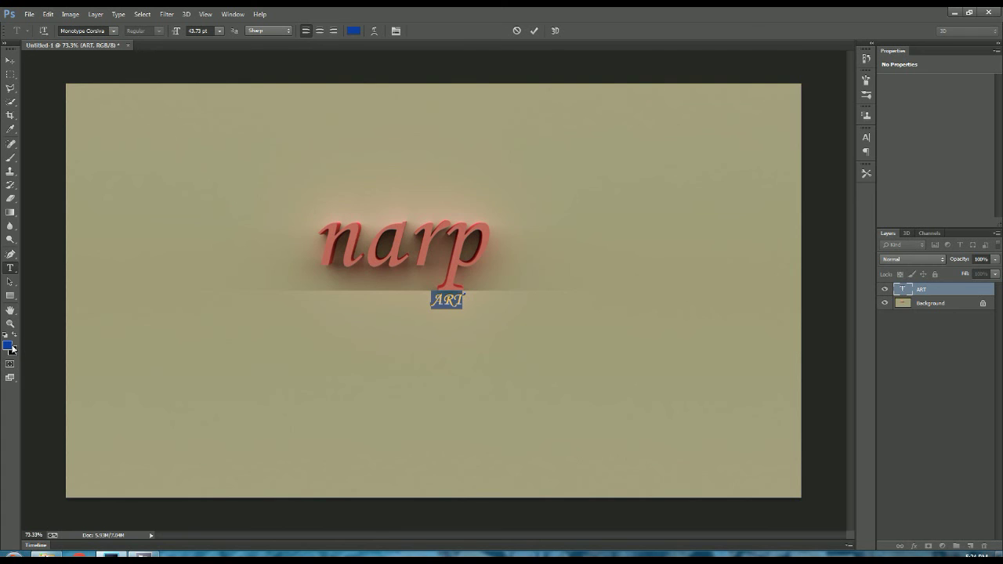
{"action": "left_click", "coordinate": [8, 345]}
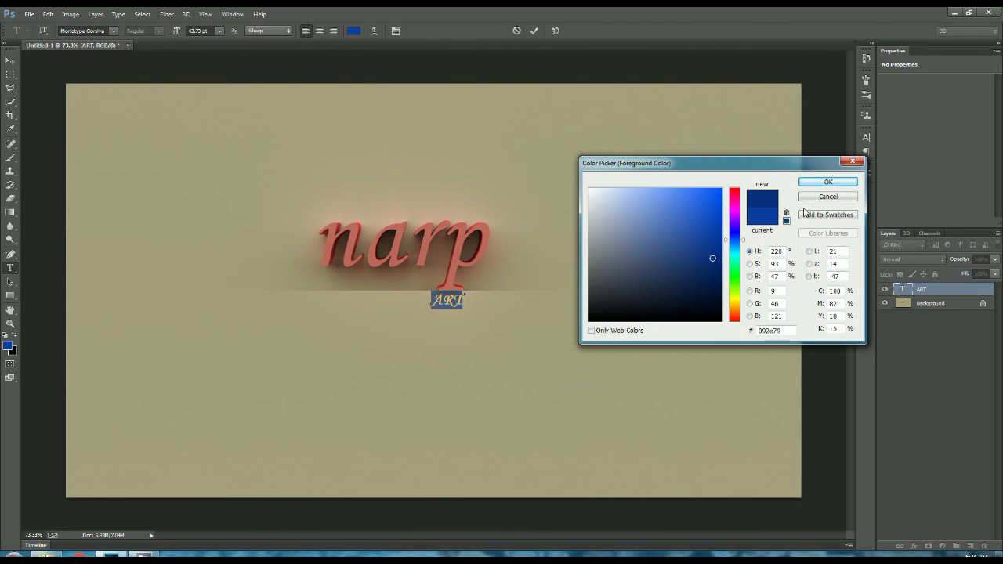
{"action": "left_click", "coordinate": [827, 182]}
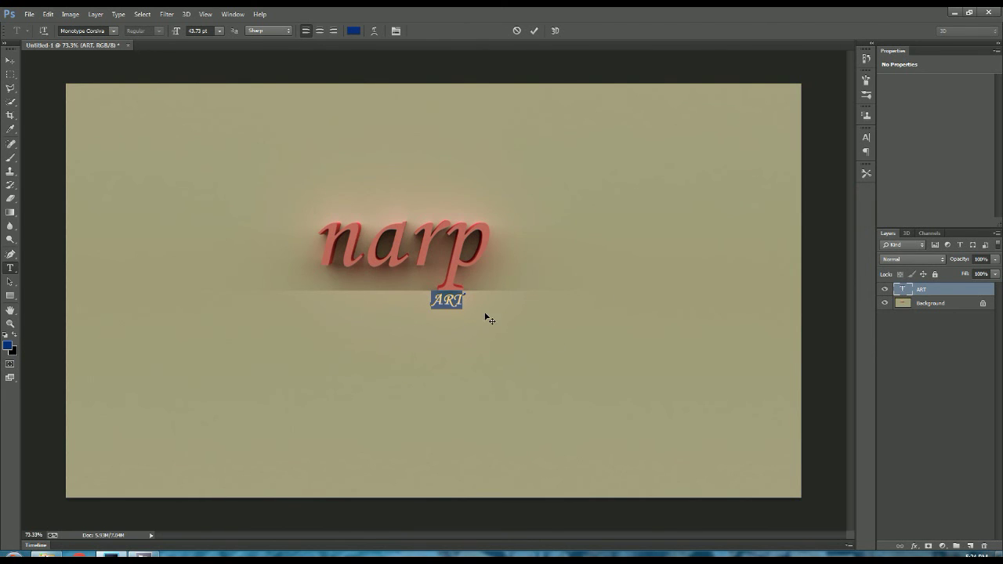
{"action": "key", "text": "ctrl+Return"}
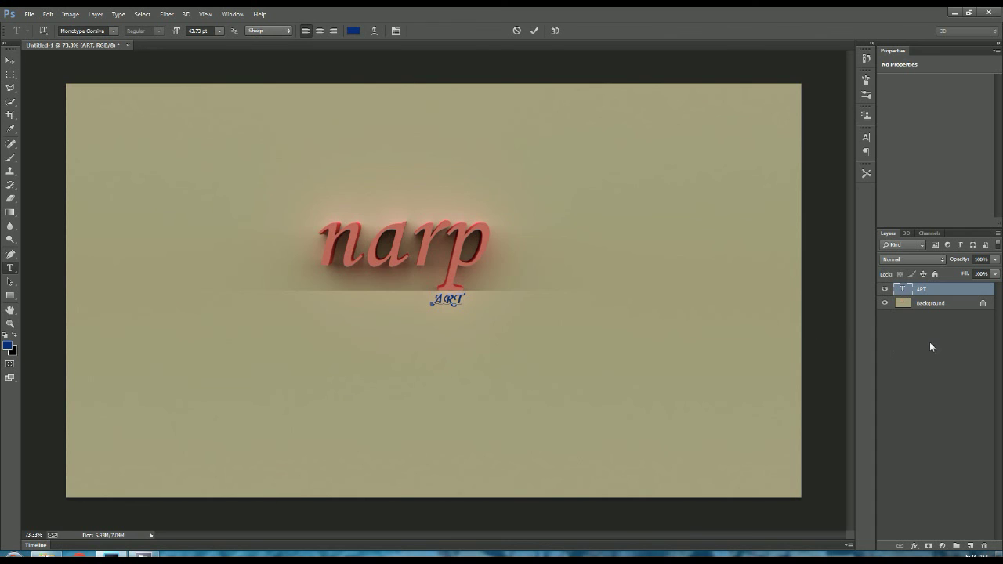
{"action": "left_click", "coordinate": [921, 325]}
{"action": "left_click", "coordinate": [932, 290]}
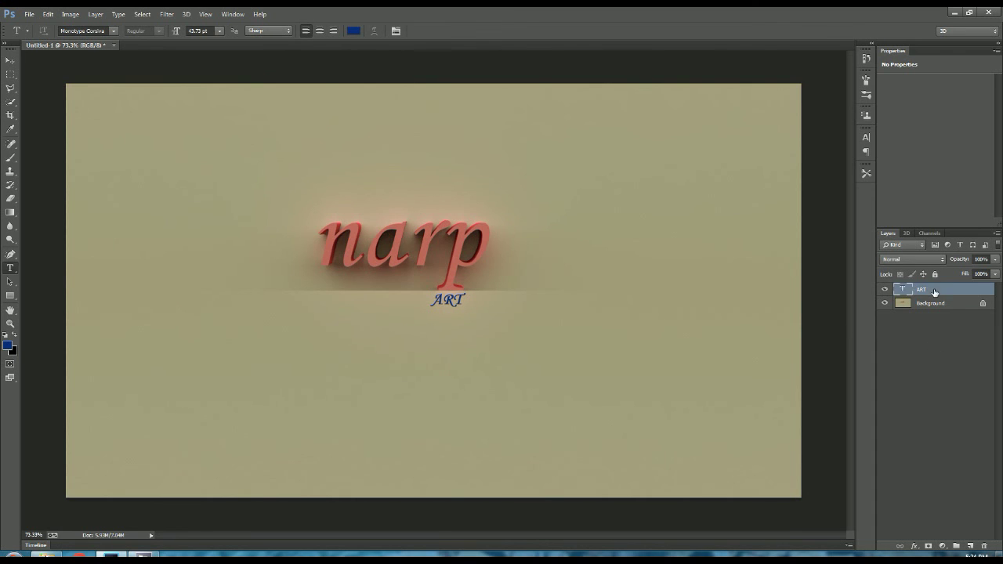
{"action": "left_click", "coordinate": [905, 259]}
{"action": "left_click", "coordinate": [893, 304]}
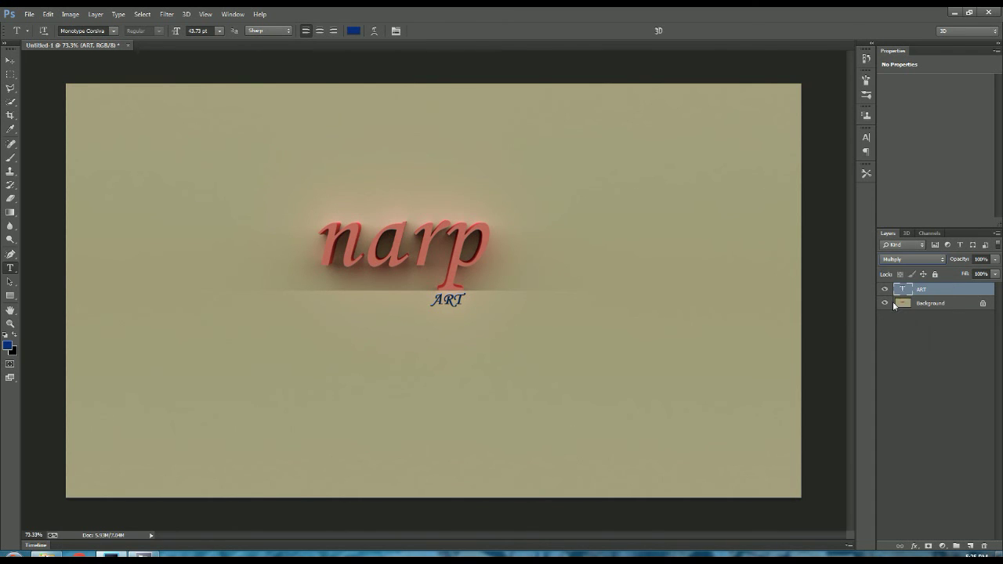
{"action": "left_click", "coordinate": [905, 261]}
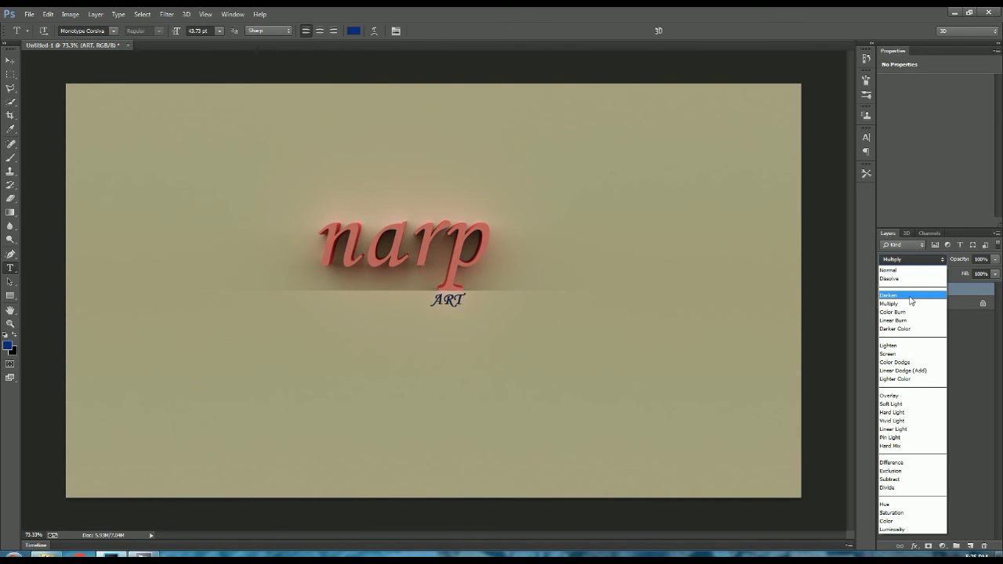
{"action": "left_click", "coordinate": [959, 343]}
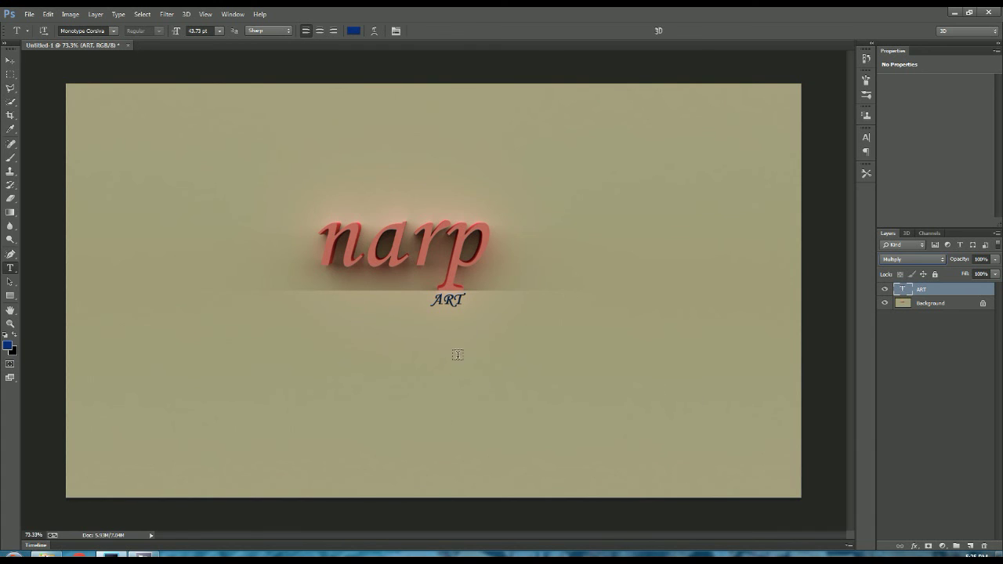
{"action": "key", "text": "shift+plus"}
{"action": "key", "text": "shift+plus"}
{"action": "key", "text": "shift+plus"}
{"action": "left_click", "coordinate": [906, 306]}
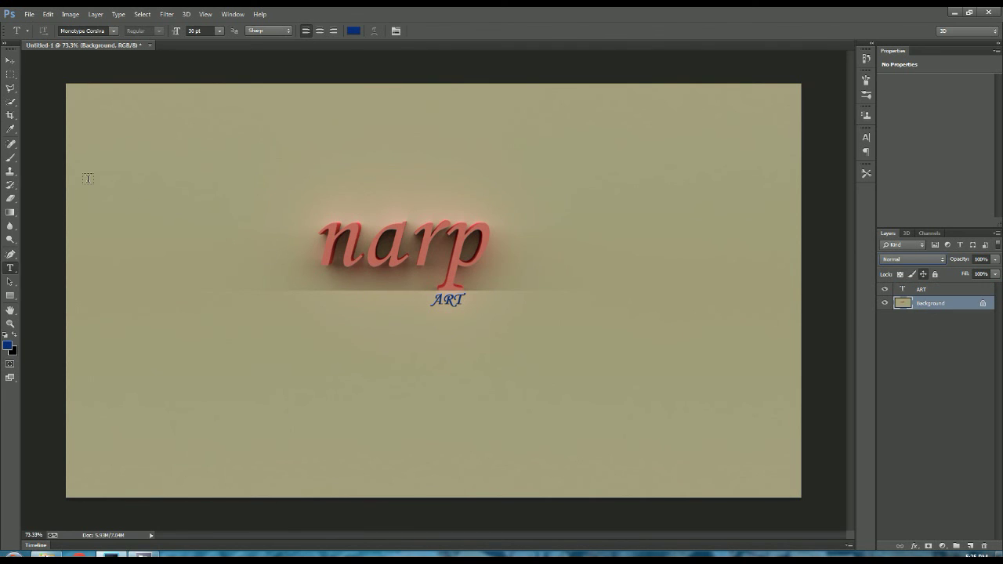